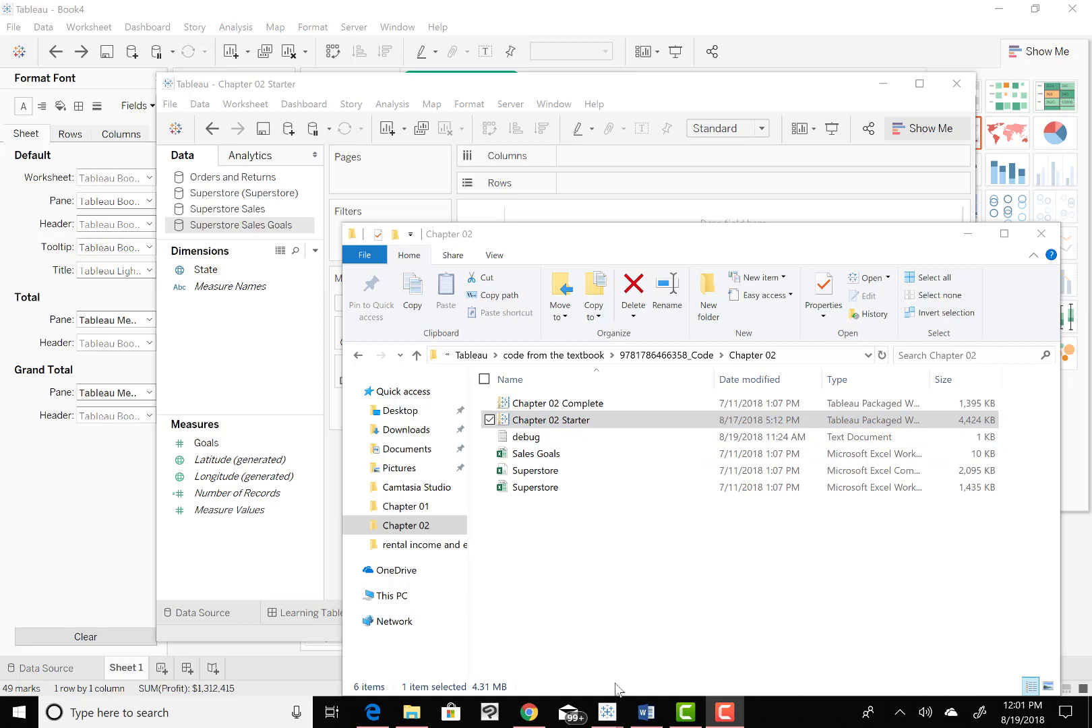
- Bring the Chapter 02 Starter workbook window to the front with its Connect to Google Sheets worksheet
mouse_move(609, 719)
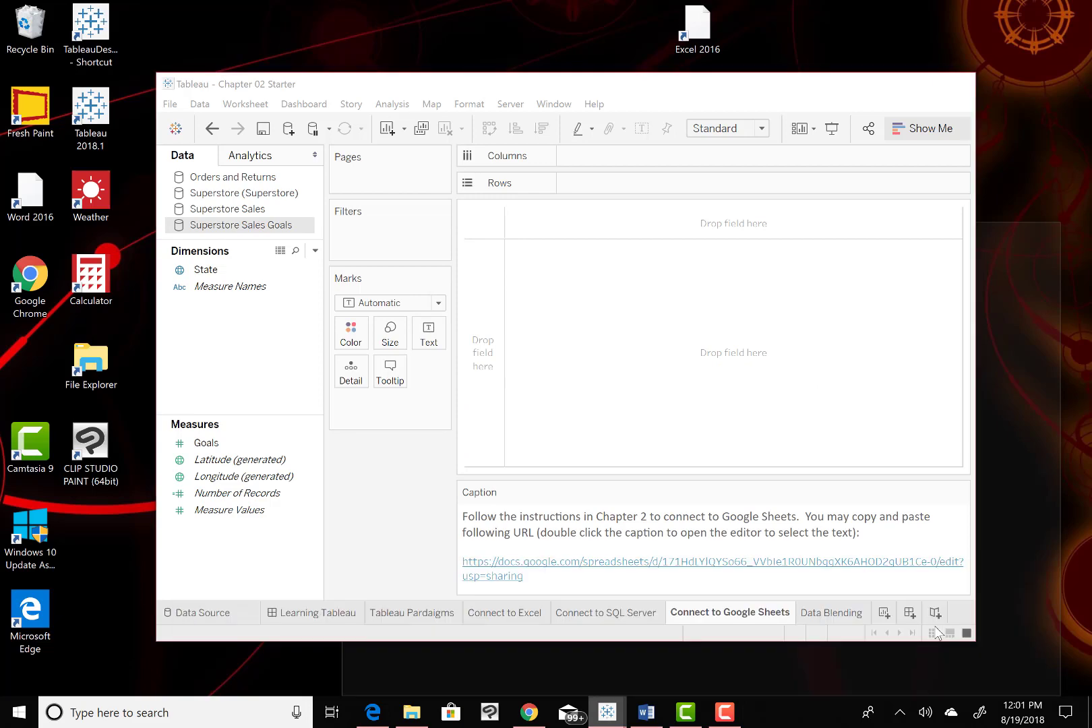
click(937, 633)
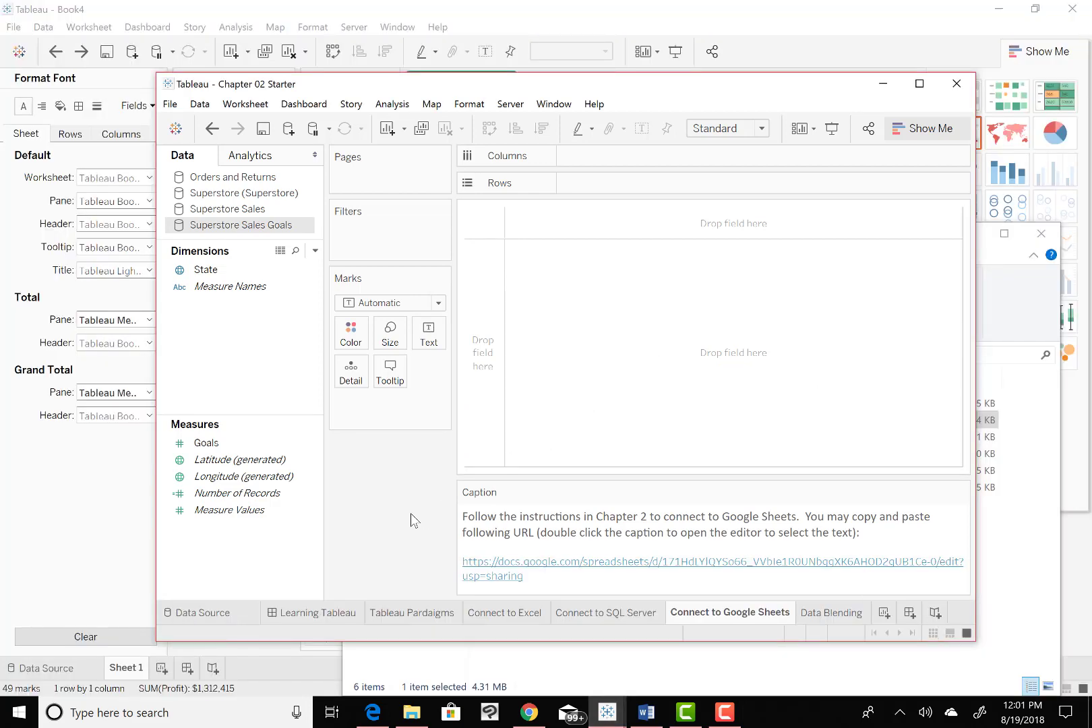
mouse_move(315, 620)
mouse_move(688, 627)
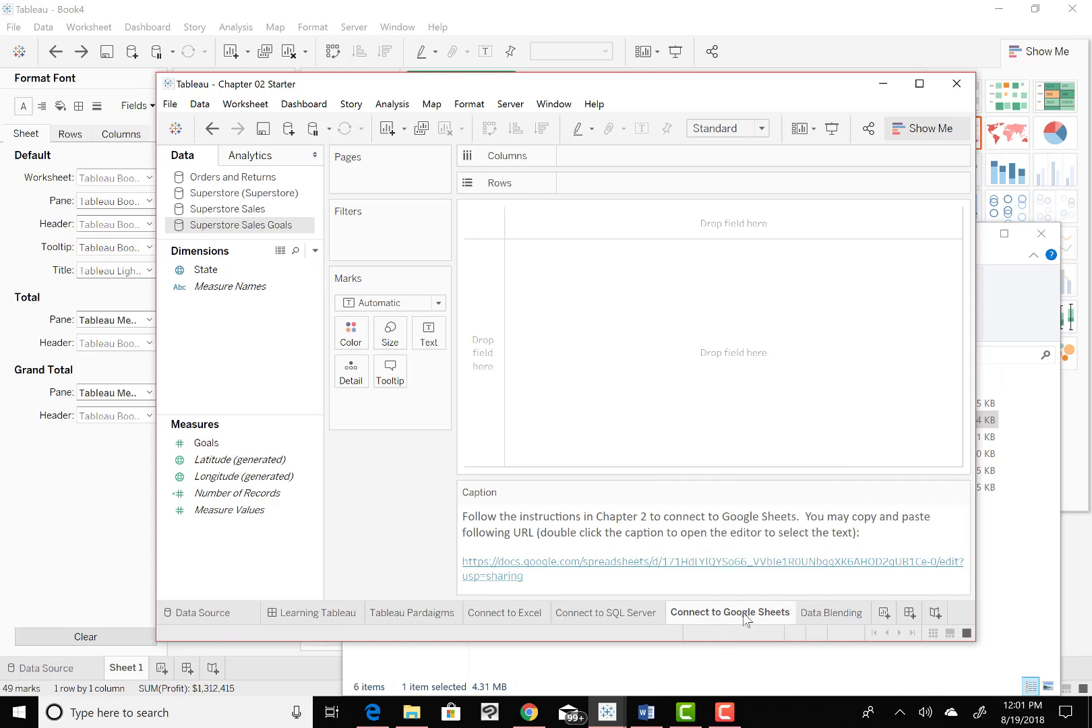
- Copy the Google Sheets URL from the worksheet's caption text and leave the caption unedited
right_click(507, 566)
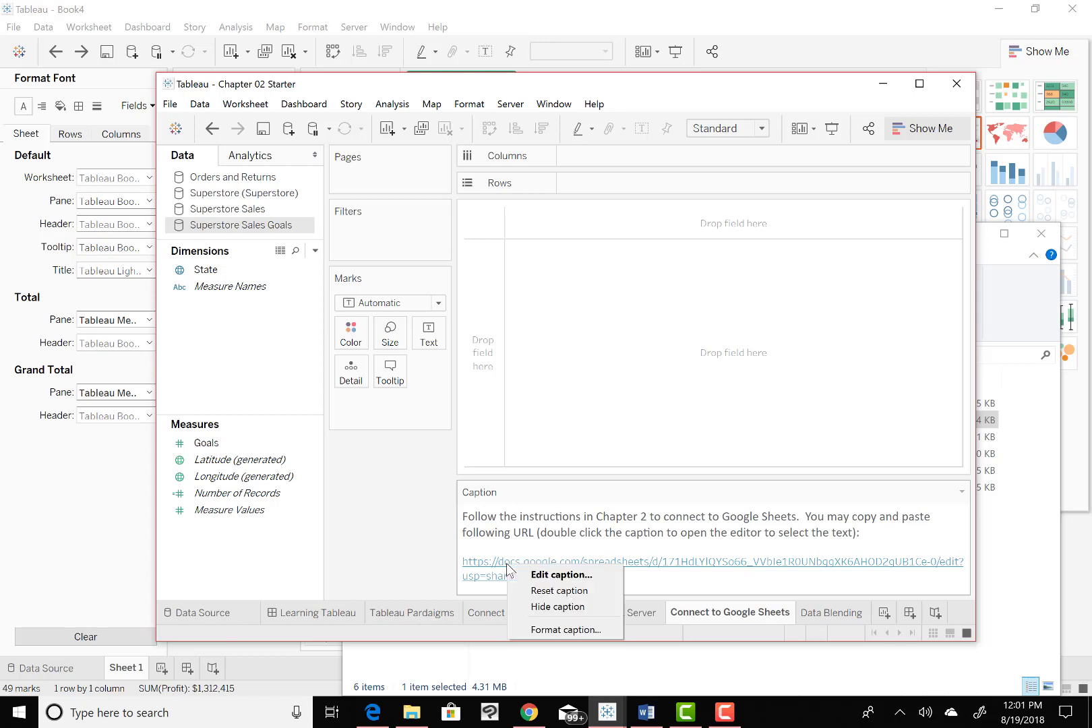
click(534, 574)
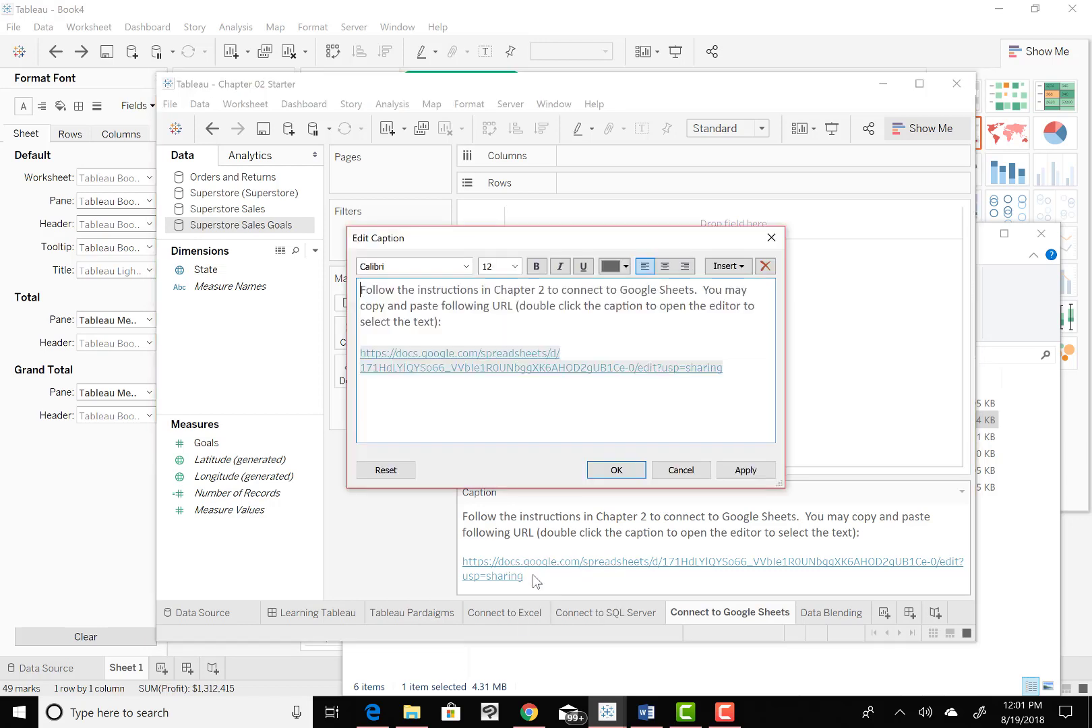
click(737, 371)
drag(737, 372, 357, 356)
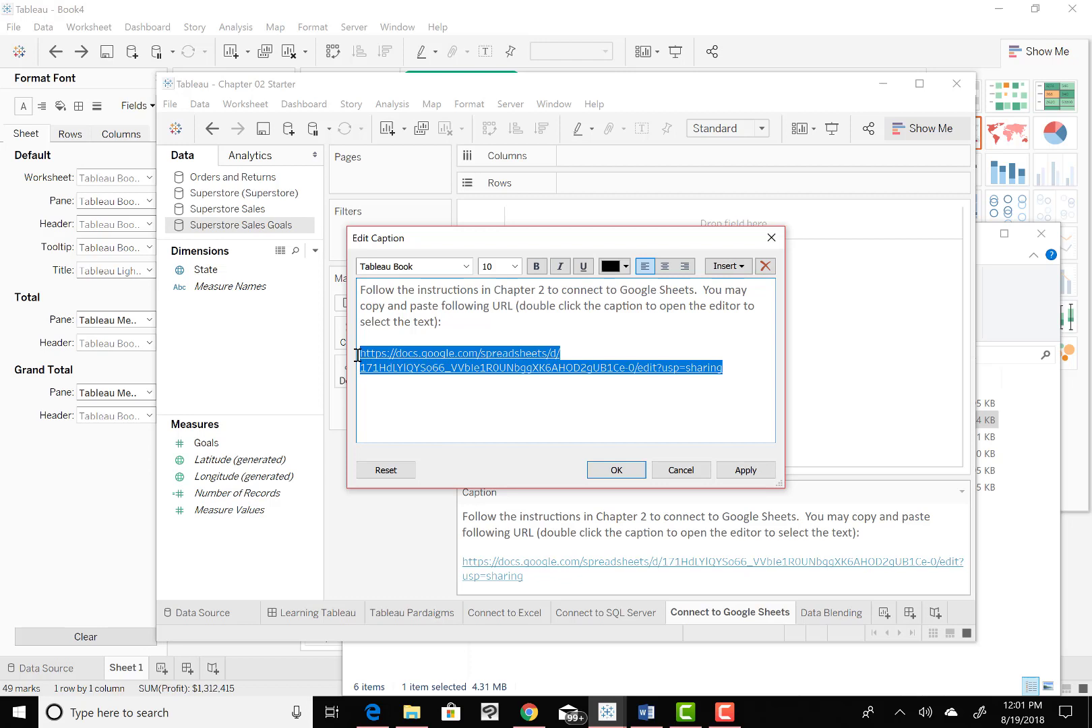
right_click(439, 366)
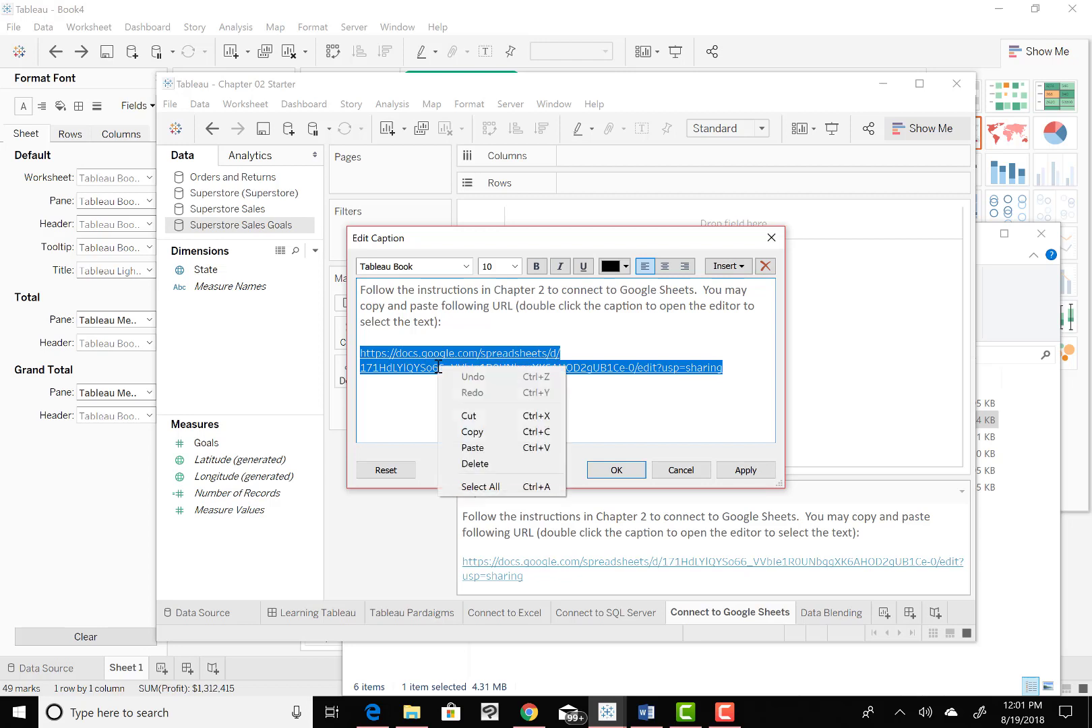
click(476, 431)
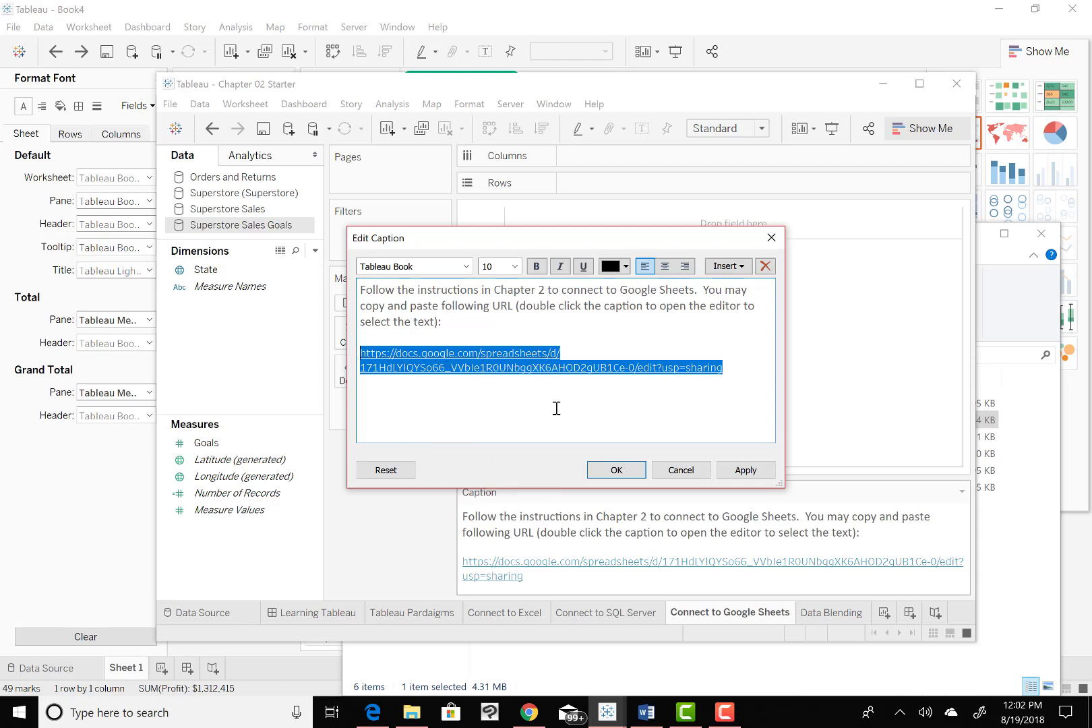
click(681, 472)
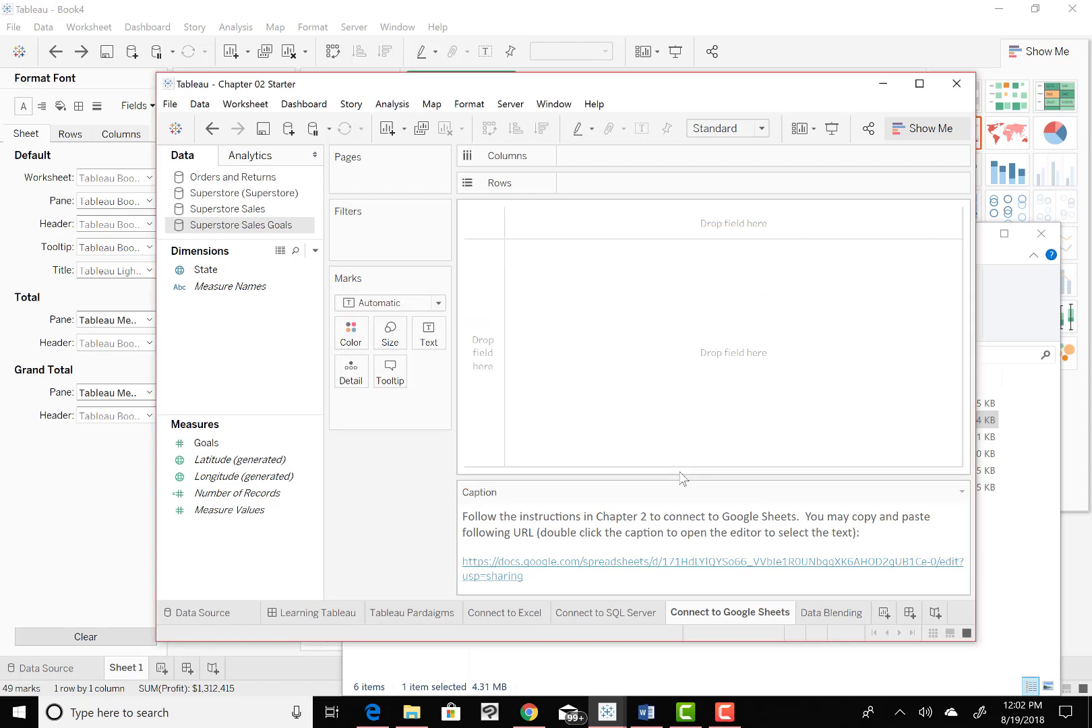
- Switch to the Book4 workbook, create a new workbook from it and maximize the new window
click(606, 716)
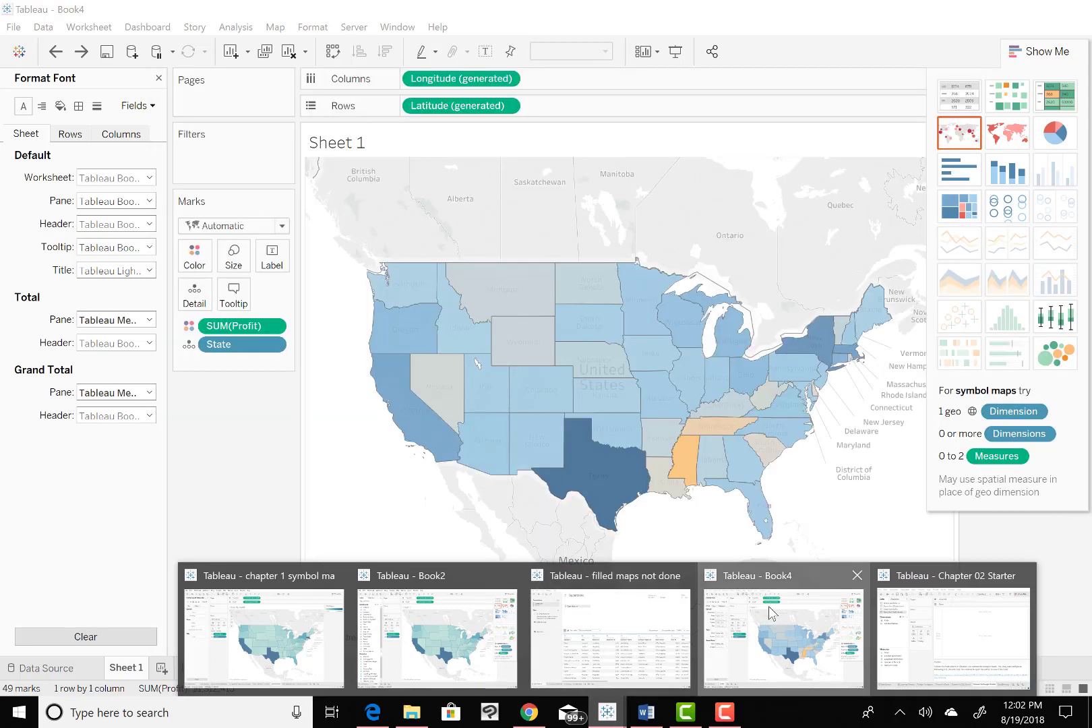
click(770, 611)
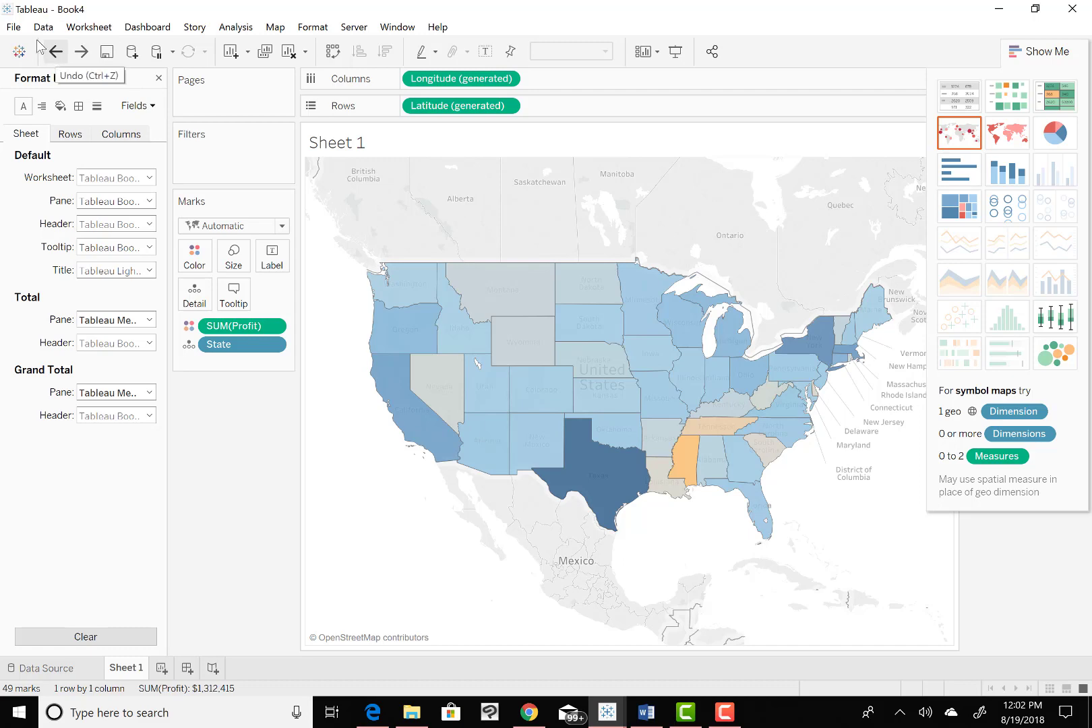
click(13, 29)
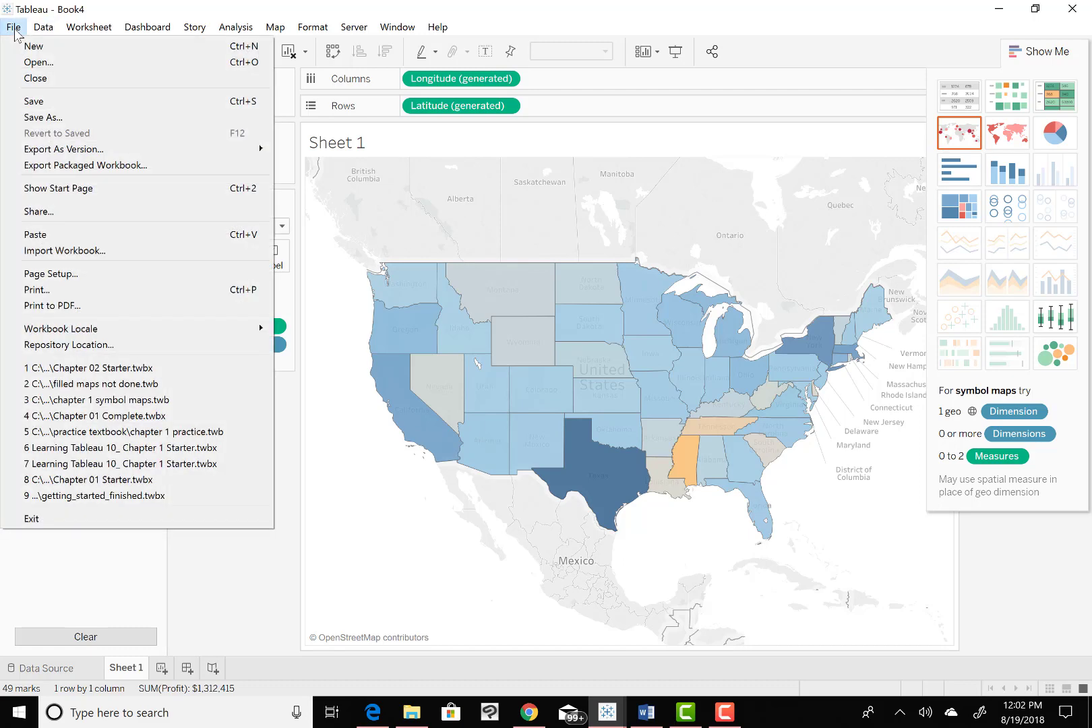
click(33, 47)
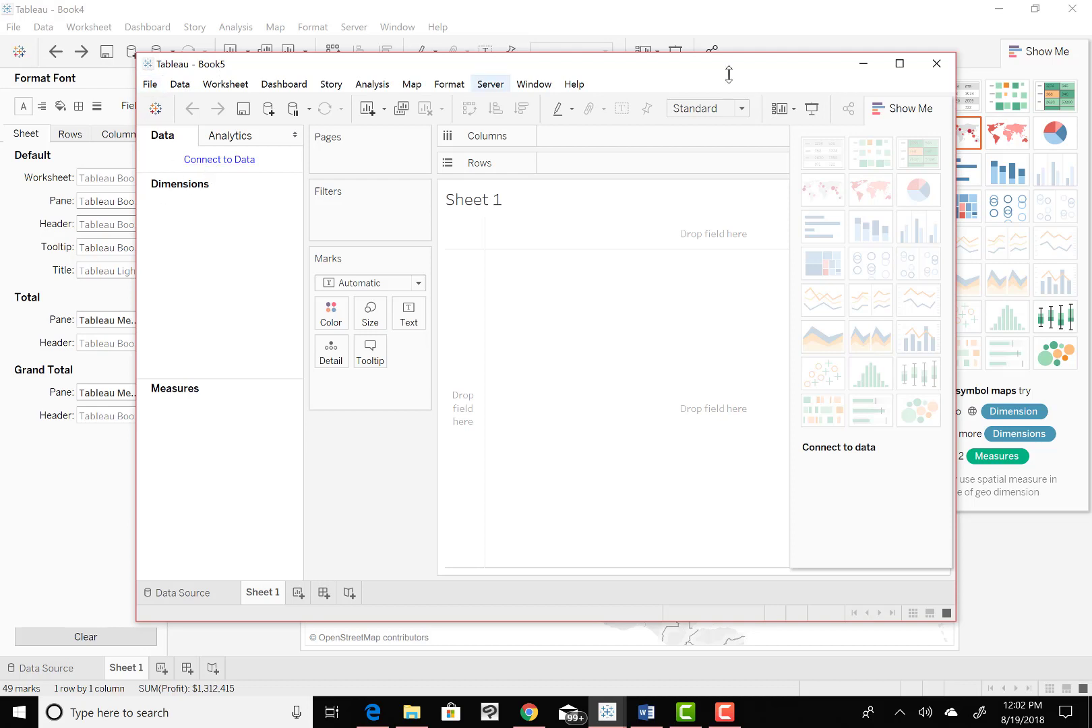
click(899, 63)
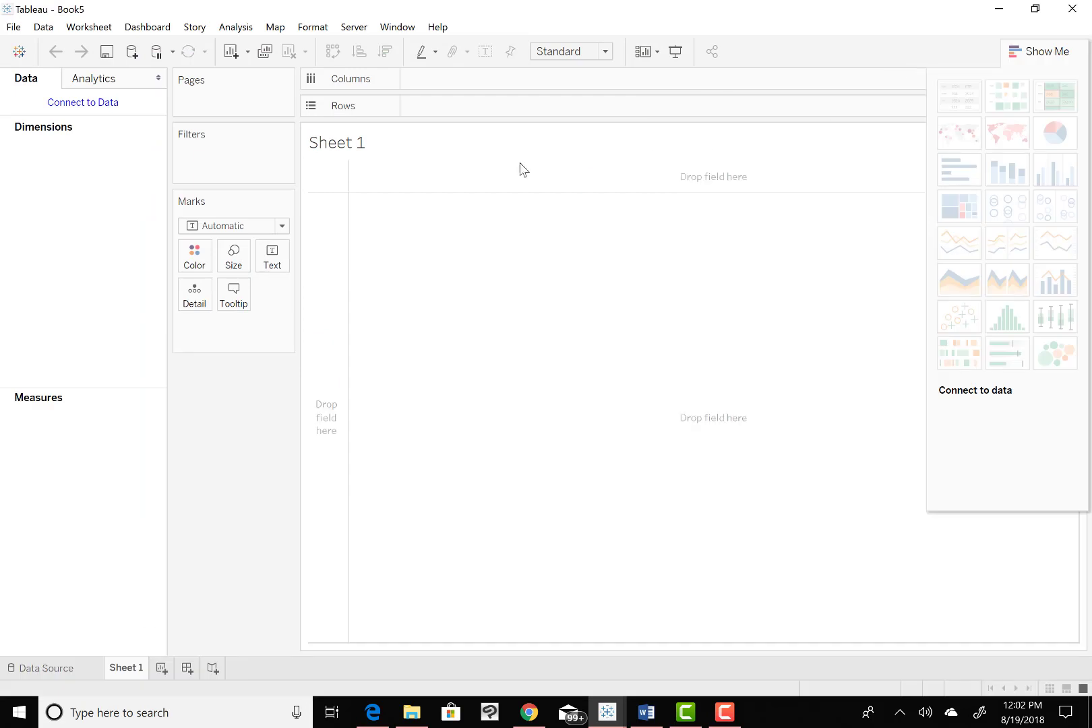
- Start a Google Sheets connection, authorize Tableau Desktop with the existing Google account, and close the authentication page
click(97, 105)
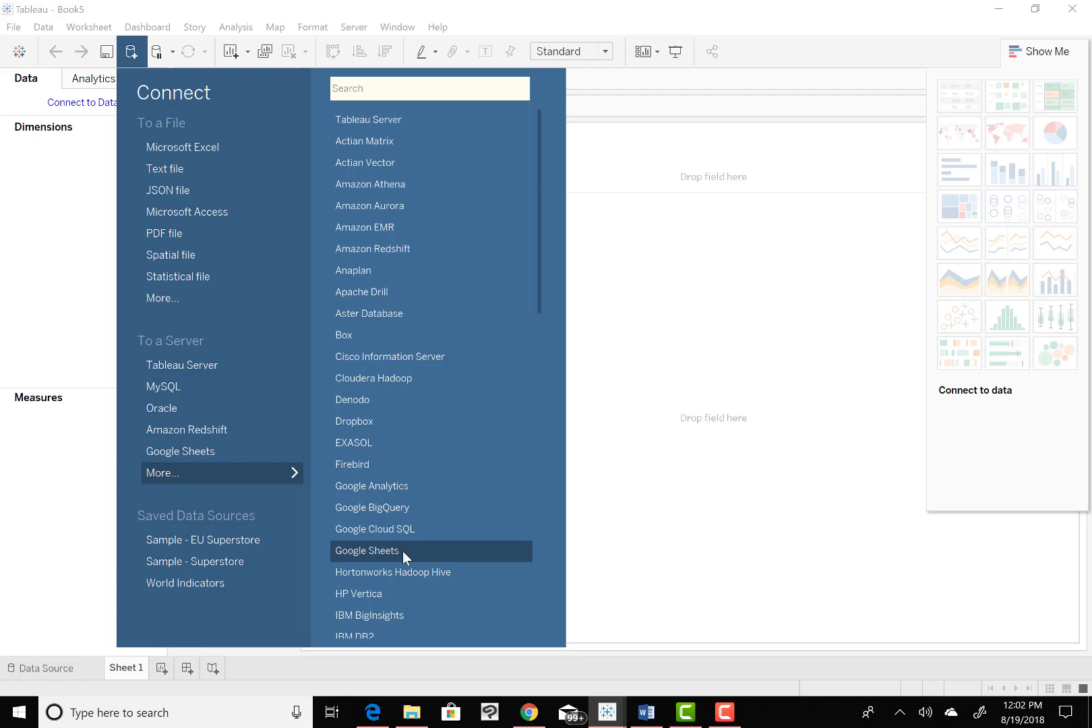
click(380, 551)
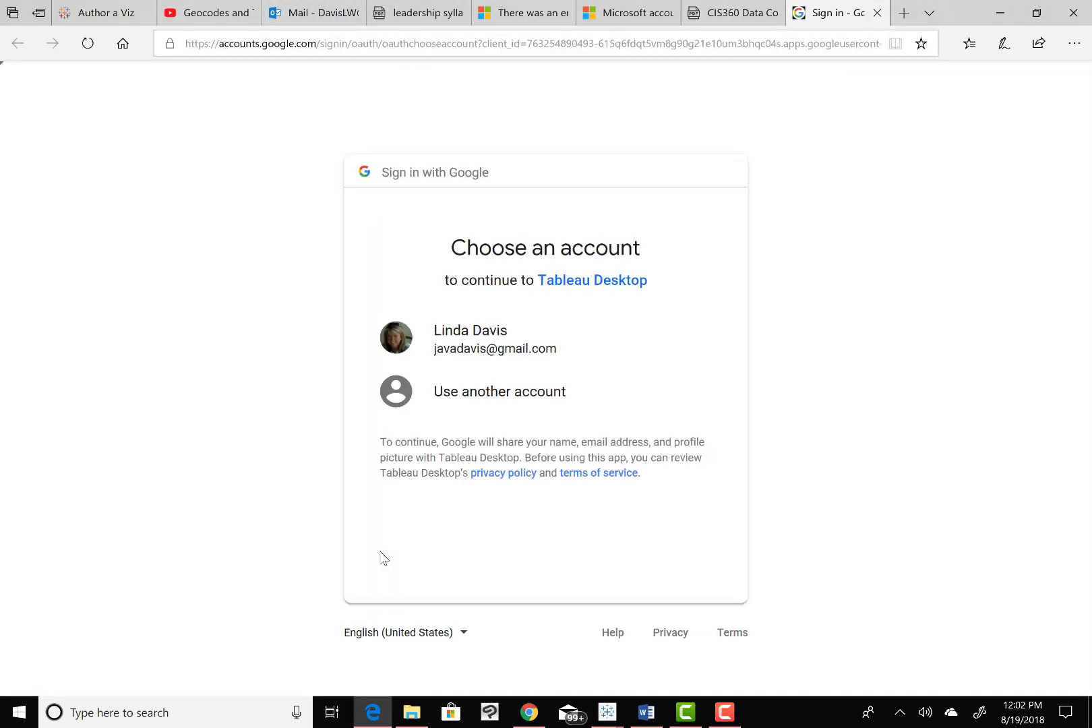
click(495, 348)
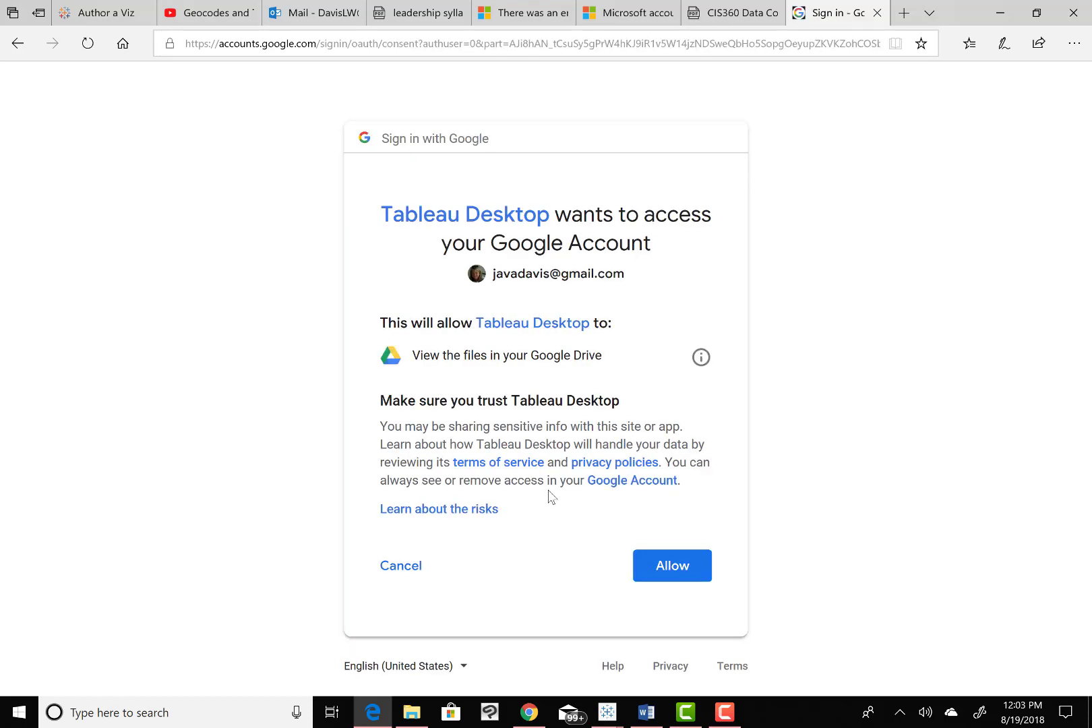
click(662, 568)
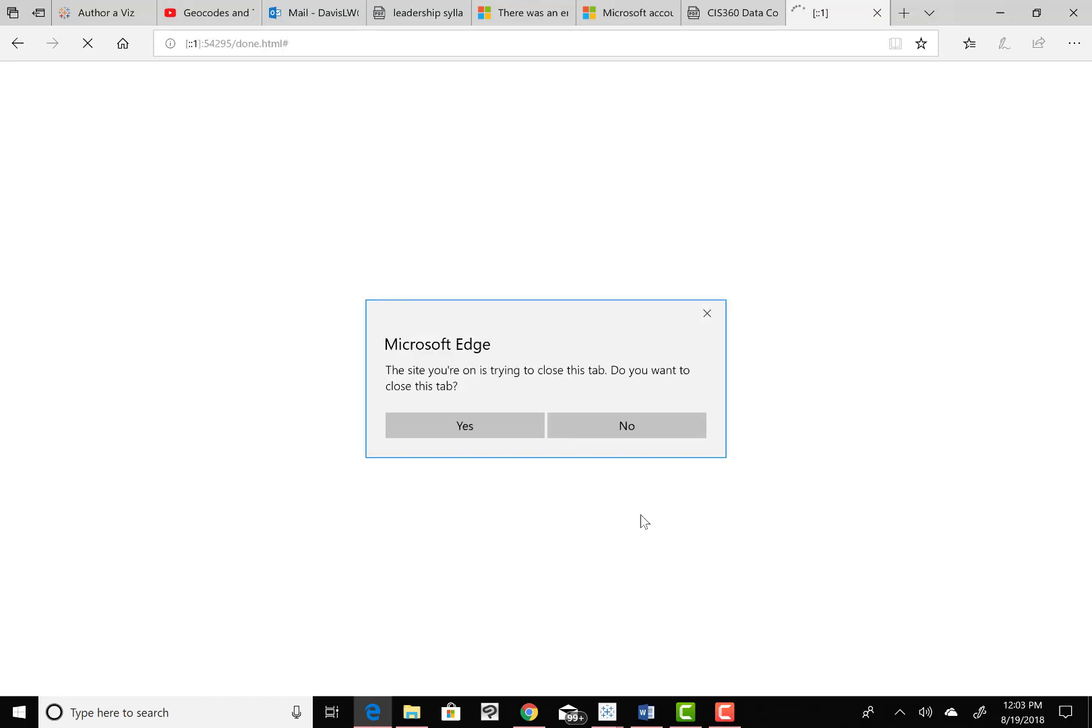
click(629, 431)
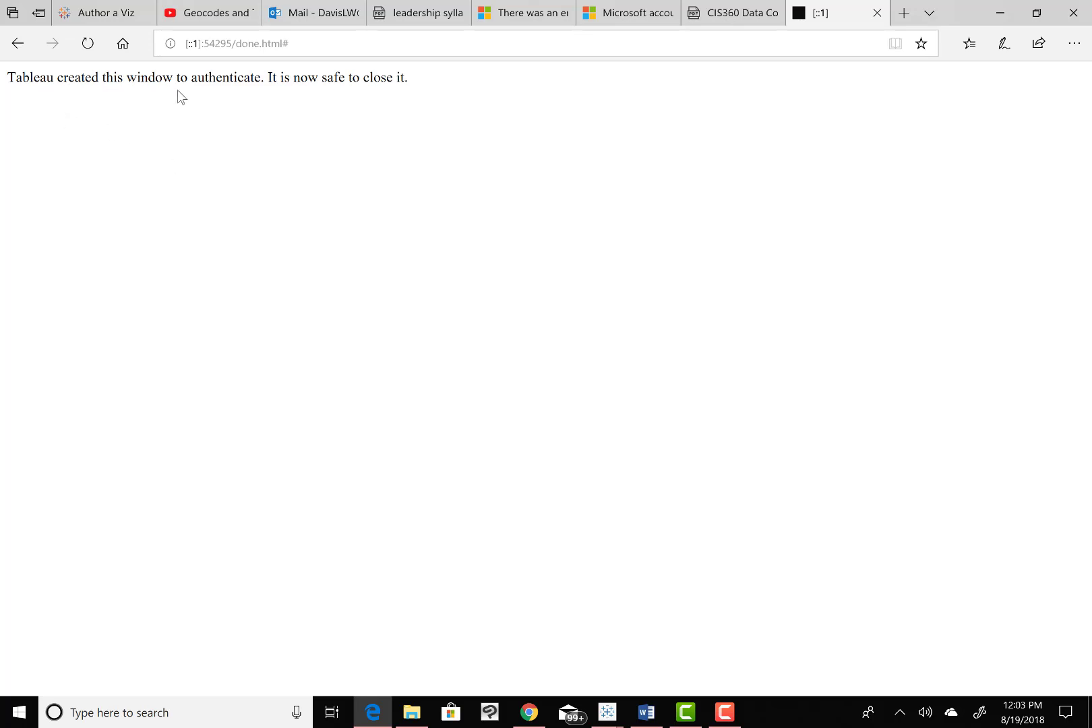
click(876, 14)
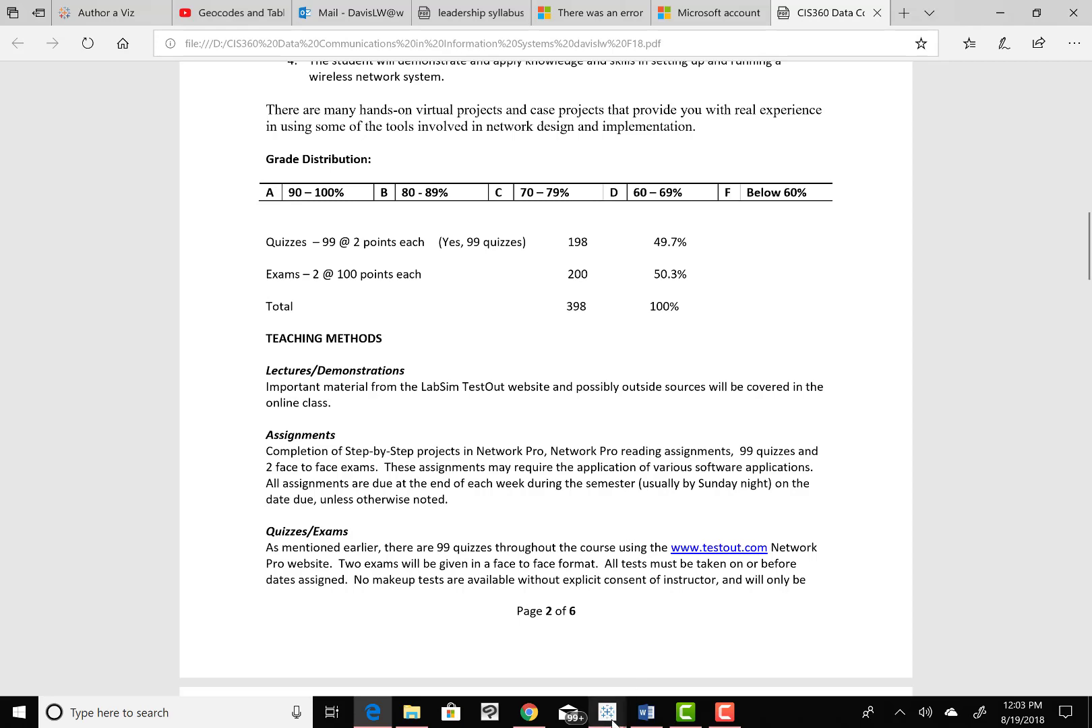
- Return to the Book5 workbook, look up the spreadsheet by the copied URL and connect to the Superstore sheet
mouse_move(612, 723)
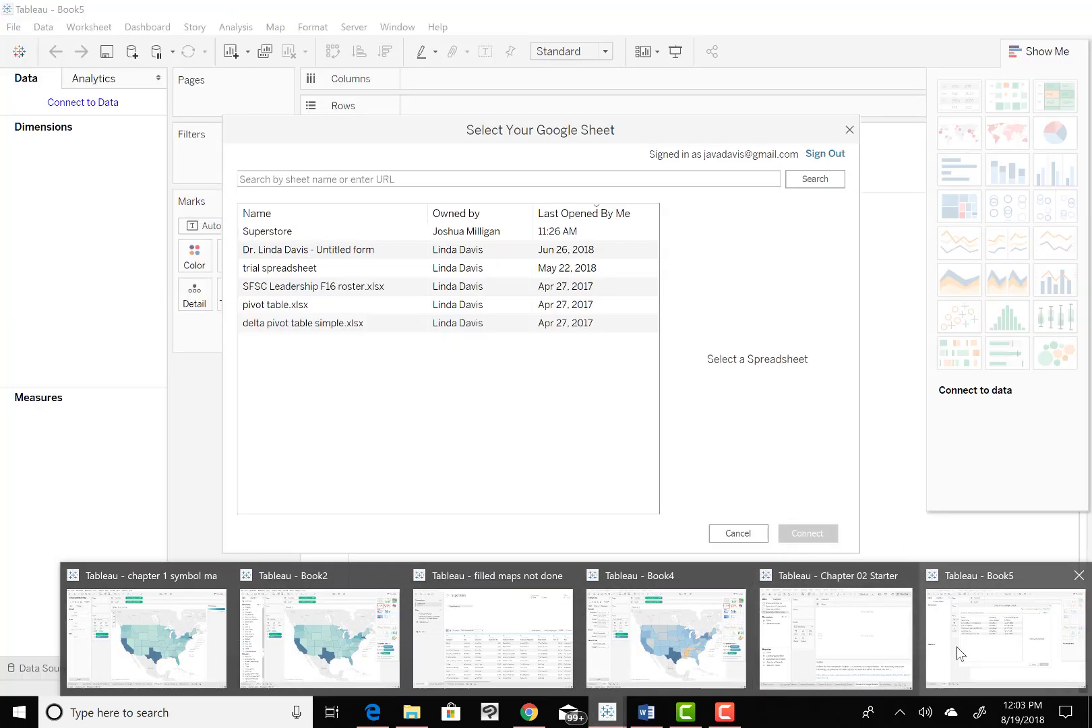
click(957, 647)
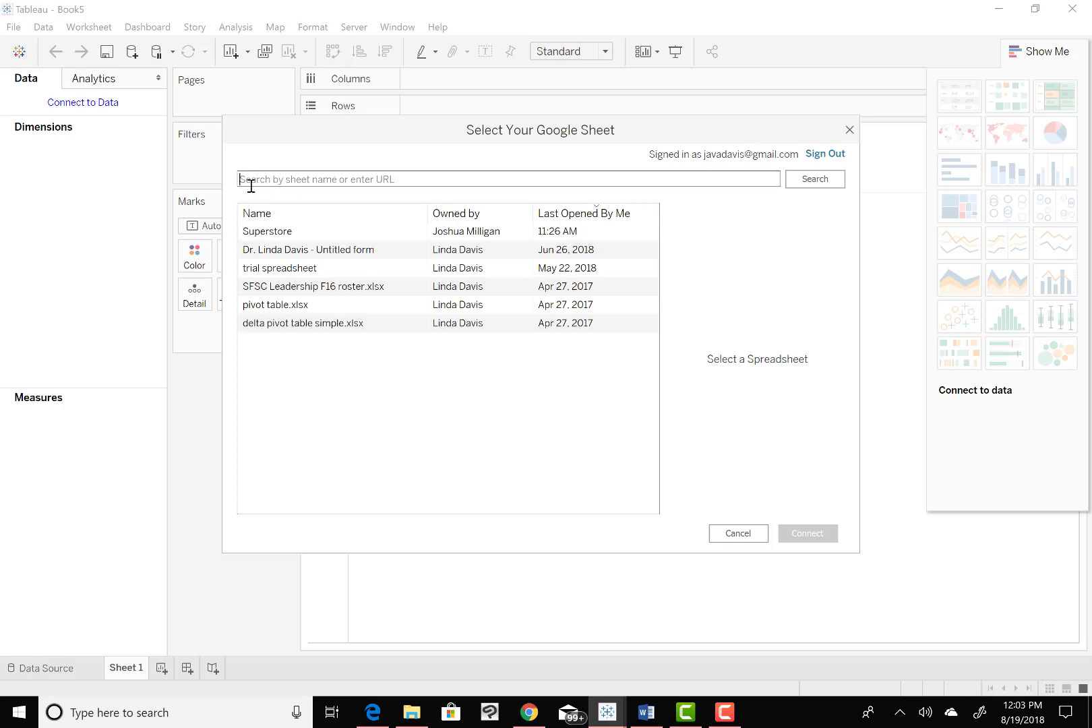
click(313, 182)
right_click(313, 182)
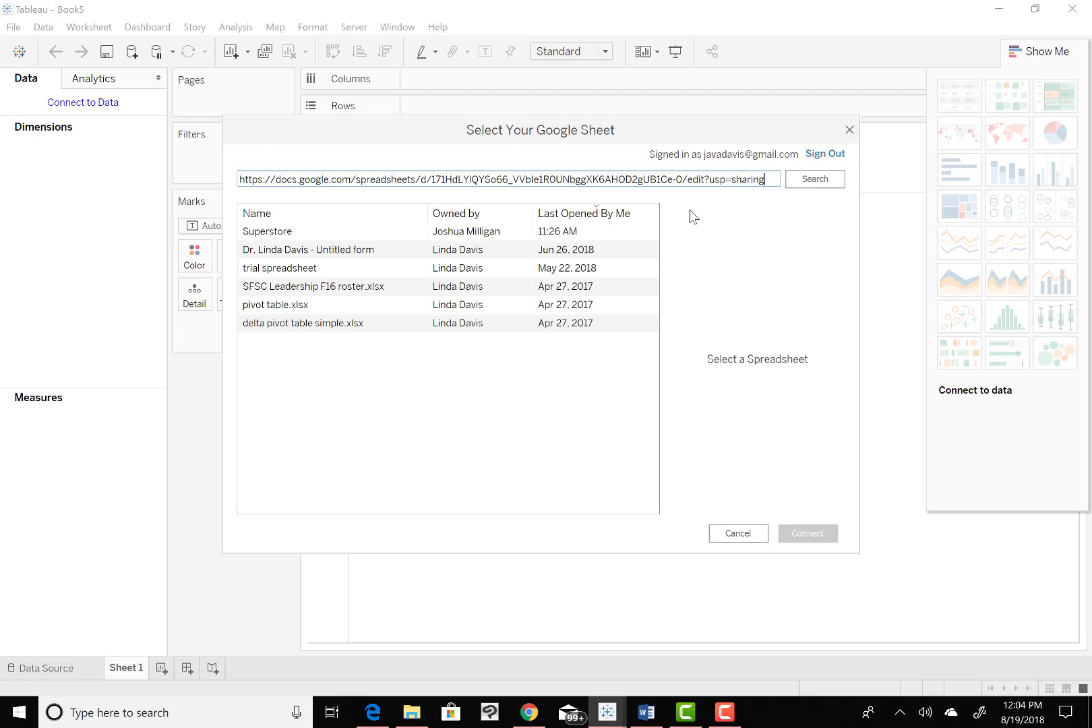
click(813, 179)
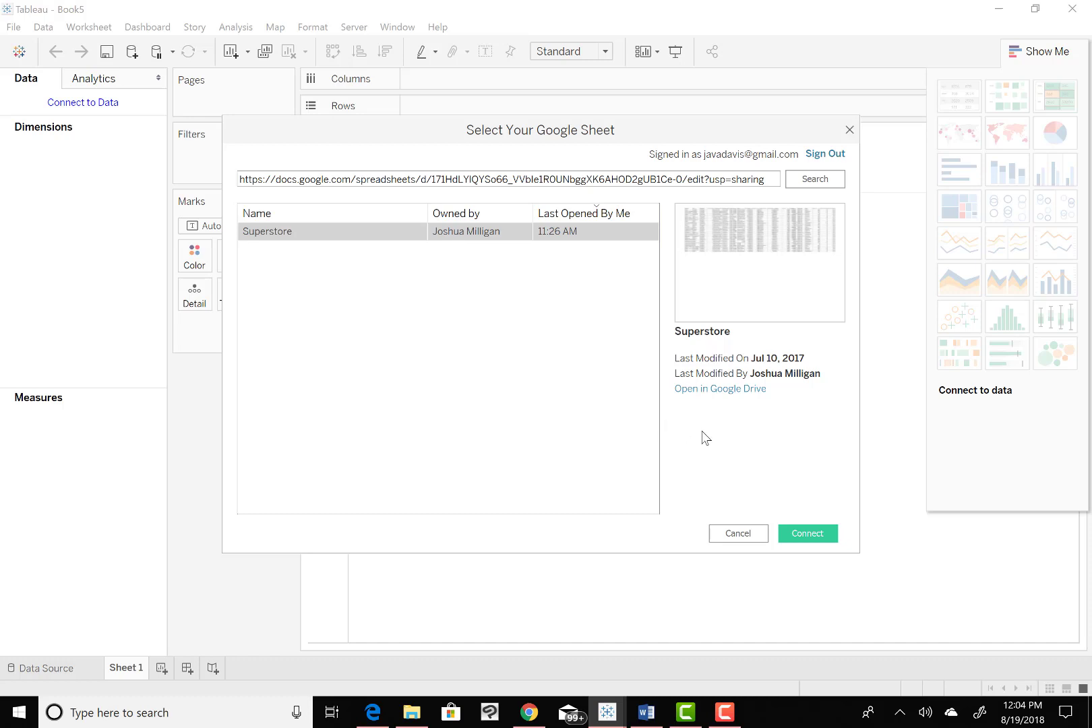
click(806, 535)
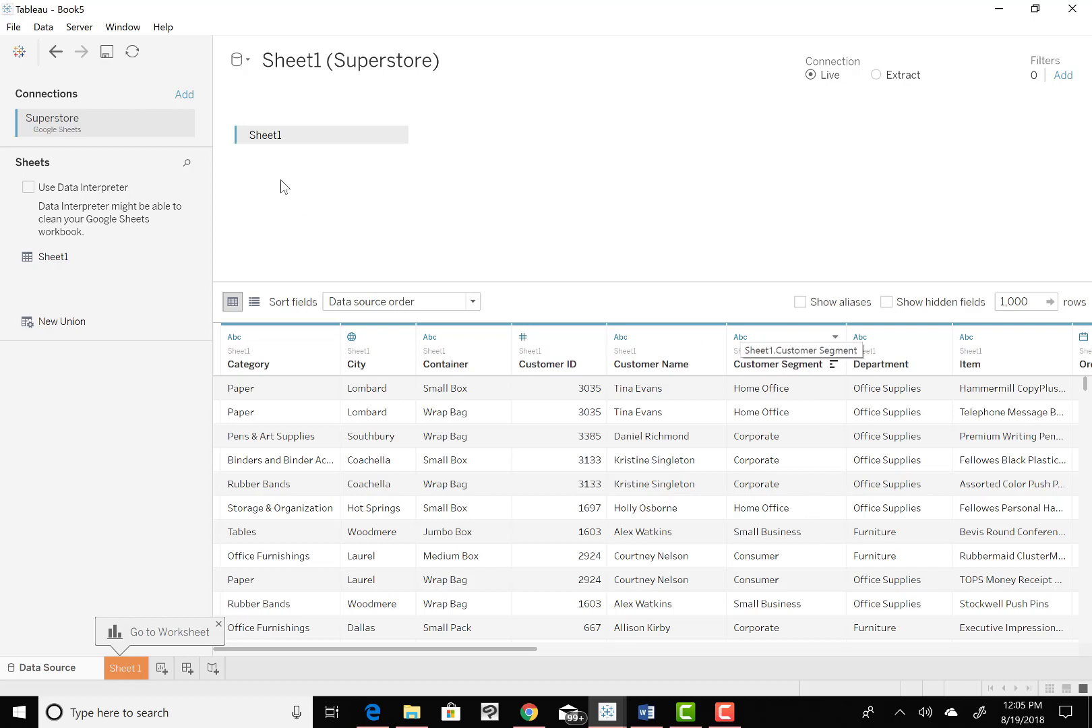
- Rename the data source as "Superstore (Google Sheets)"
click(288, 64)
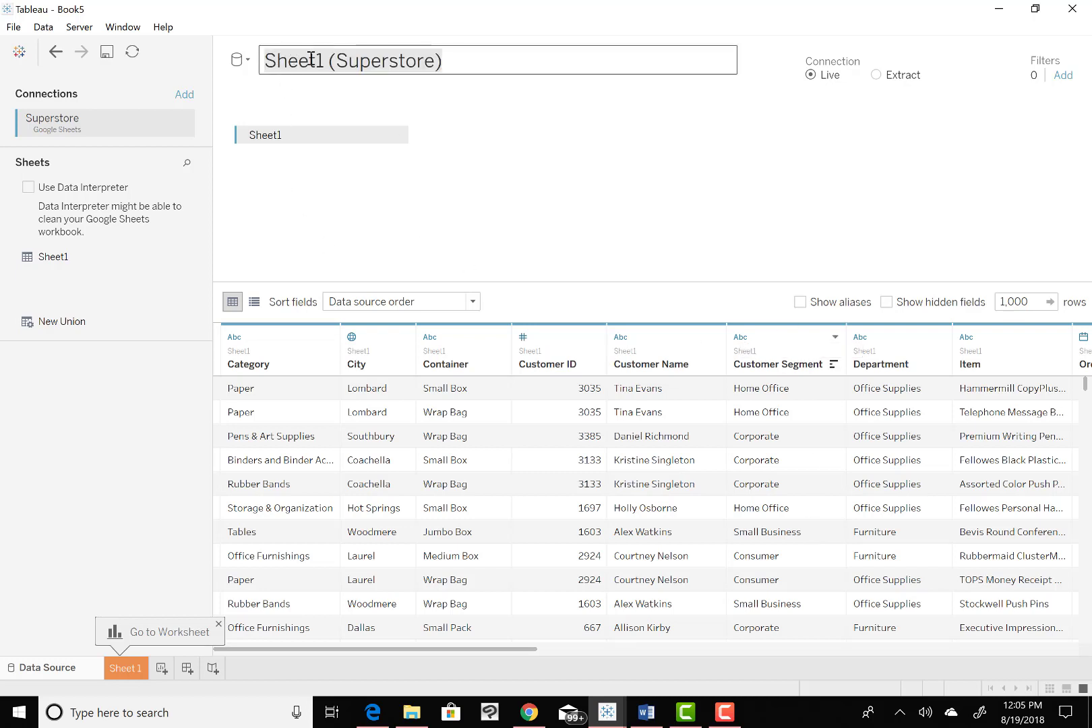
drag(448, 61, 220, 88)
text(Super)
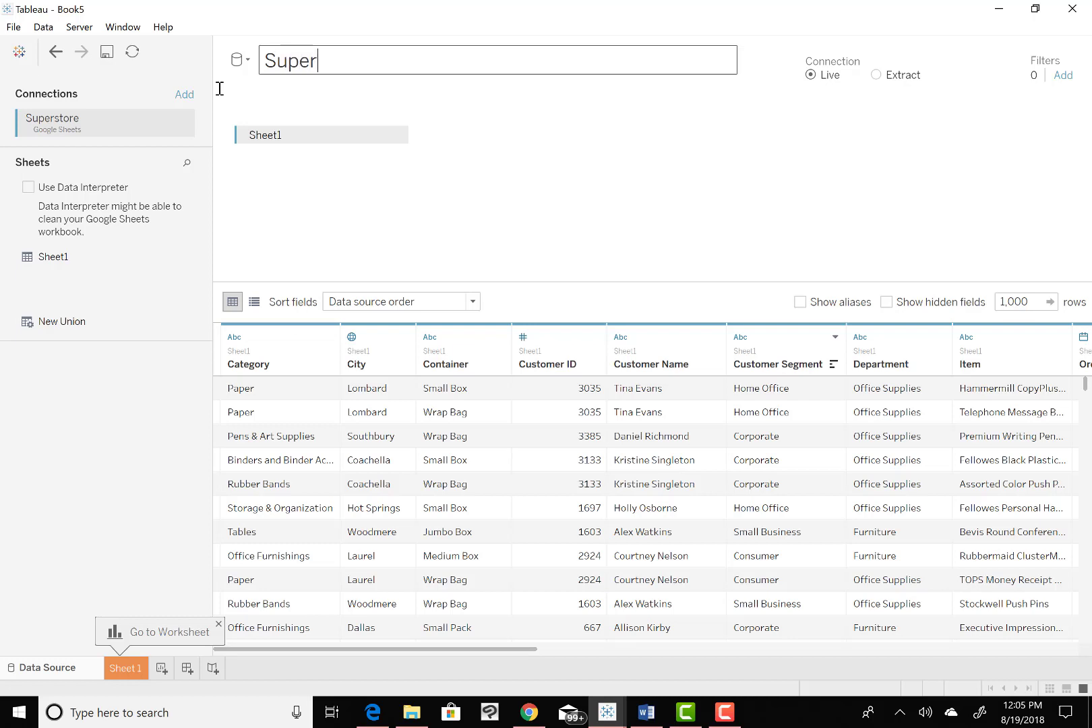
text(store (Google)
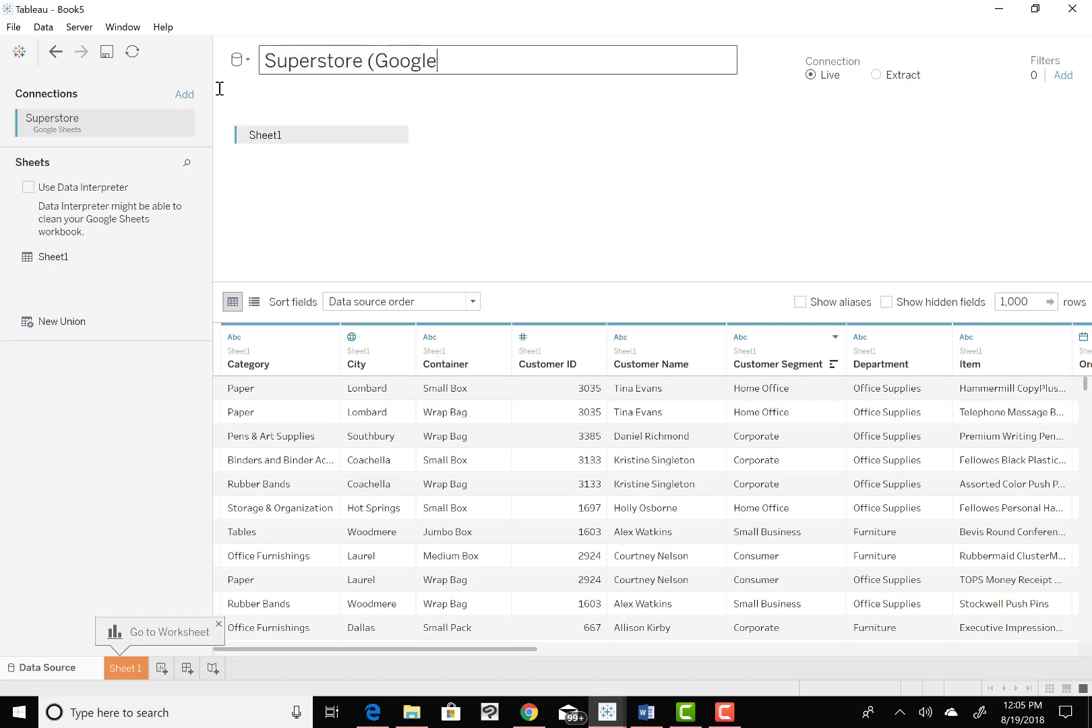
text( s)
key(BackSpace)
text(Sheets)
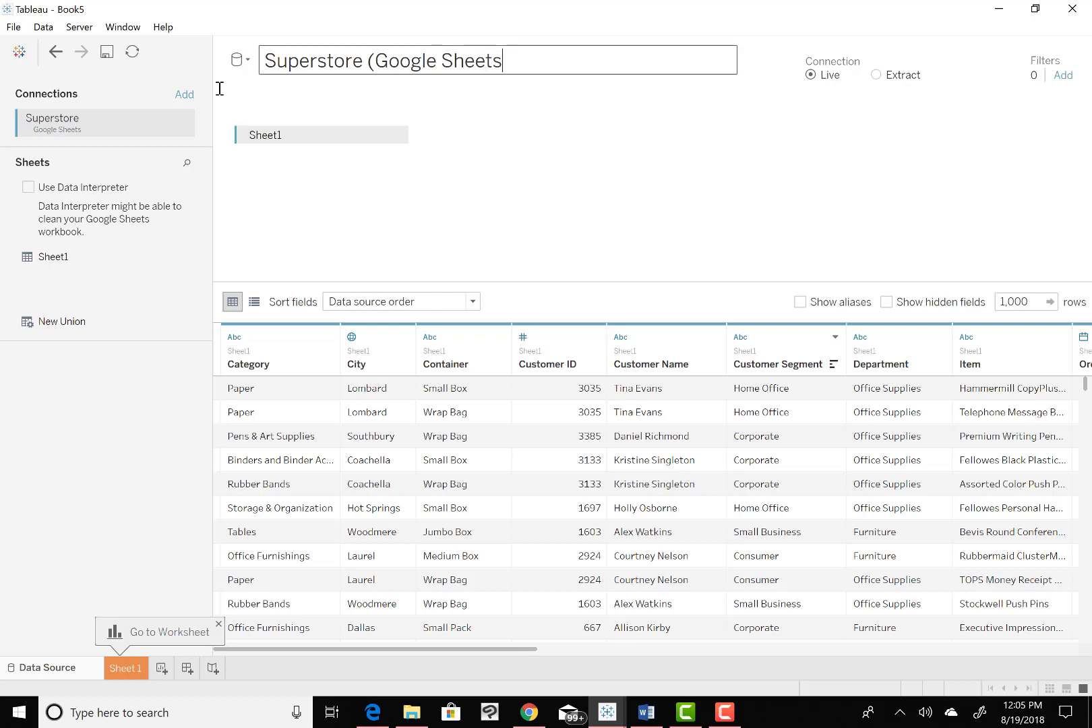
text())
key(Return)
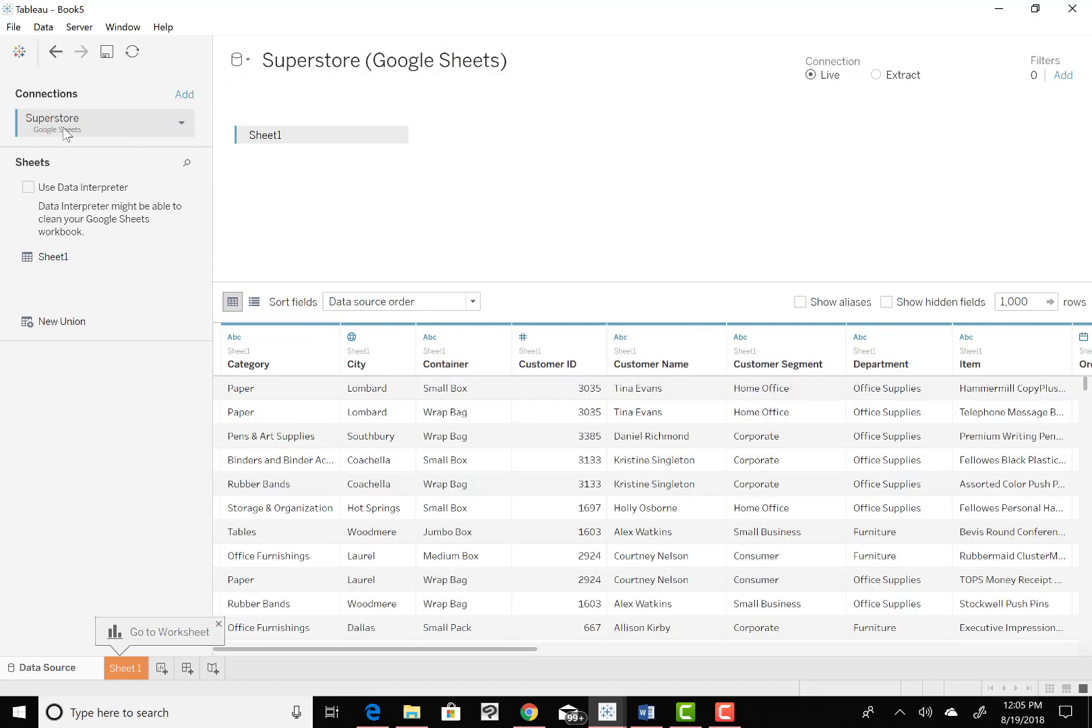
- Rename the Sheet1 table on the data source canvas as "Superstore (Google Sheets)"
double_click(293, 135)
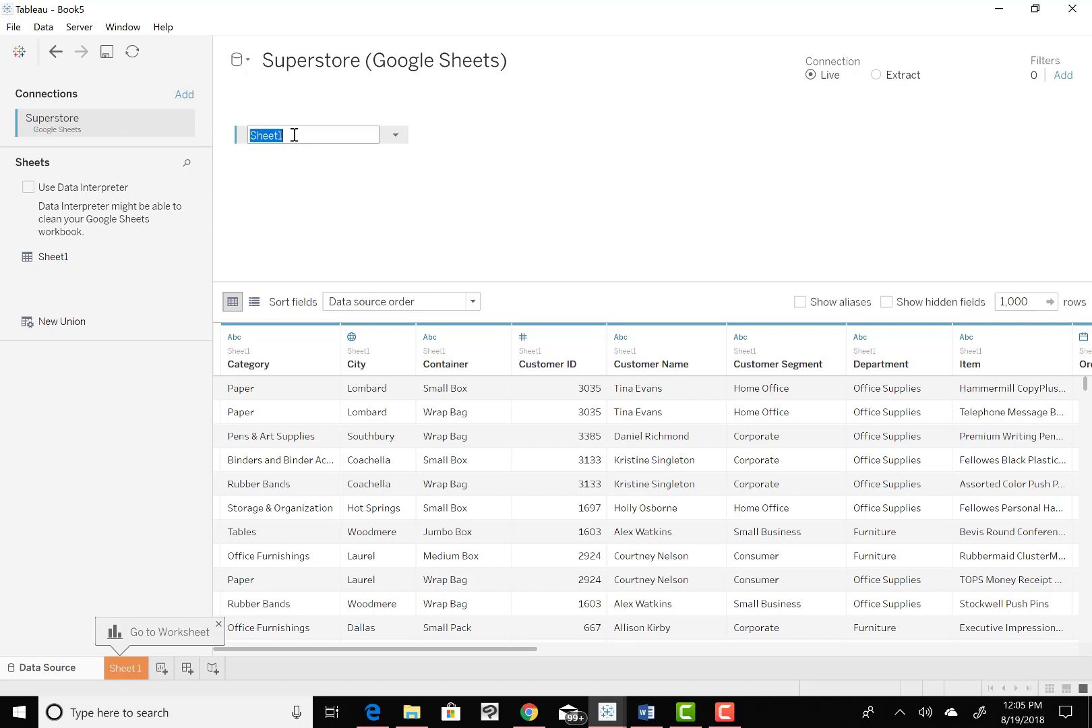
text(Superstore (Google Sheets))
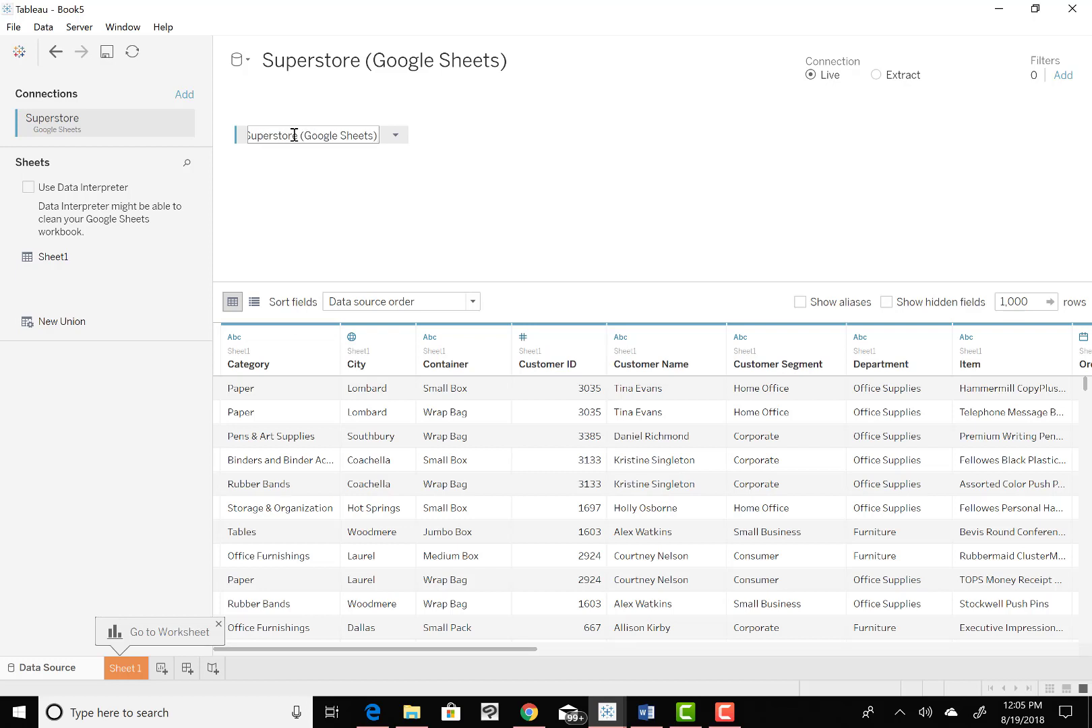
key(Return)
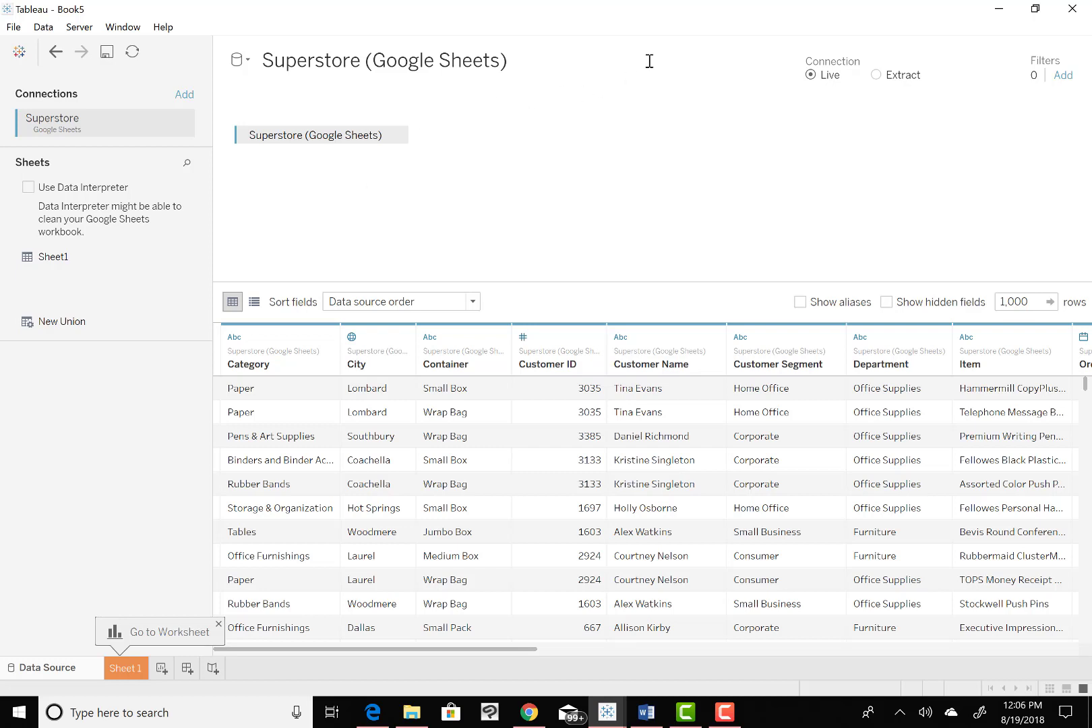
click(876, 76)
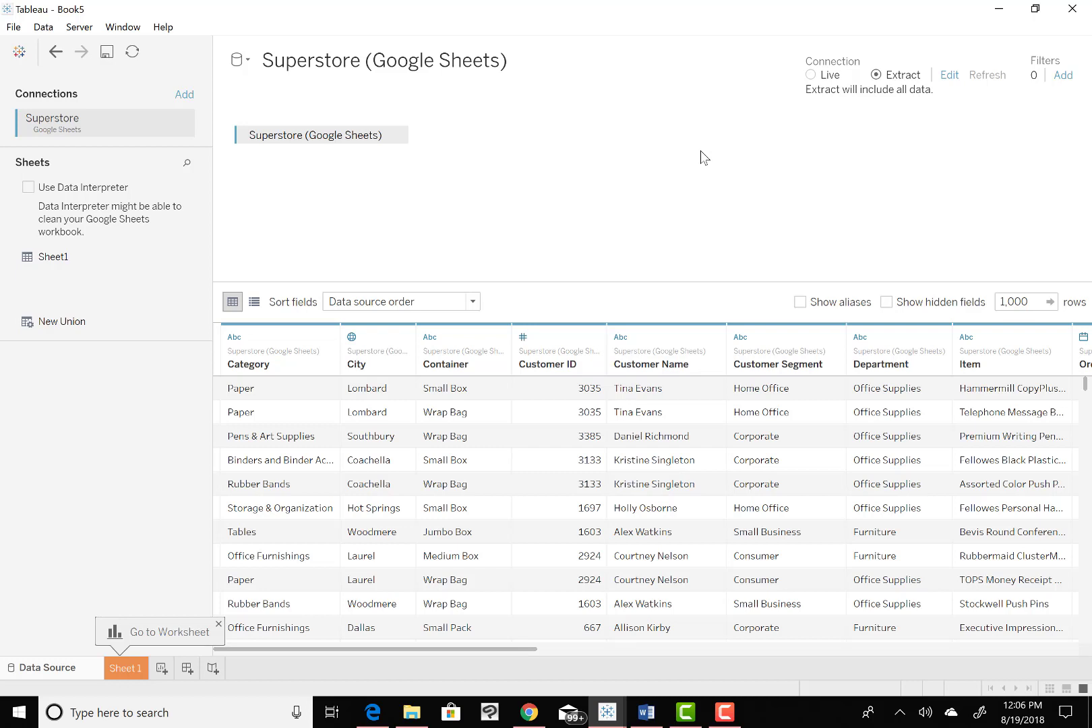
click(122, 669)
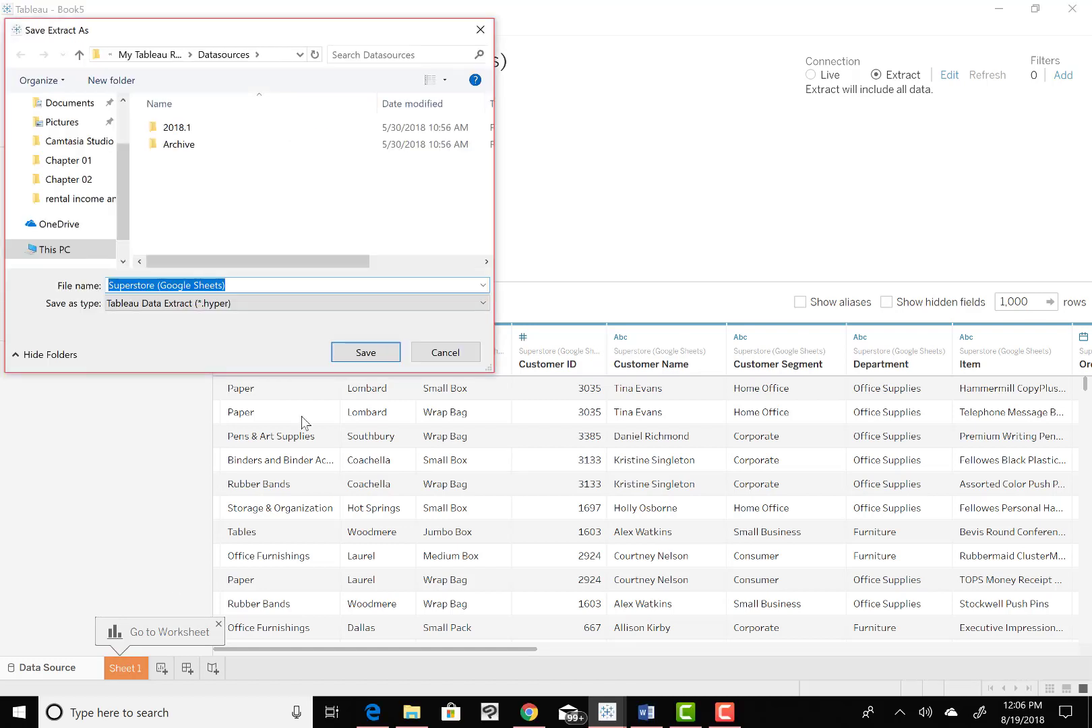
click(427, 354)
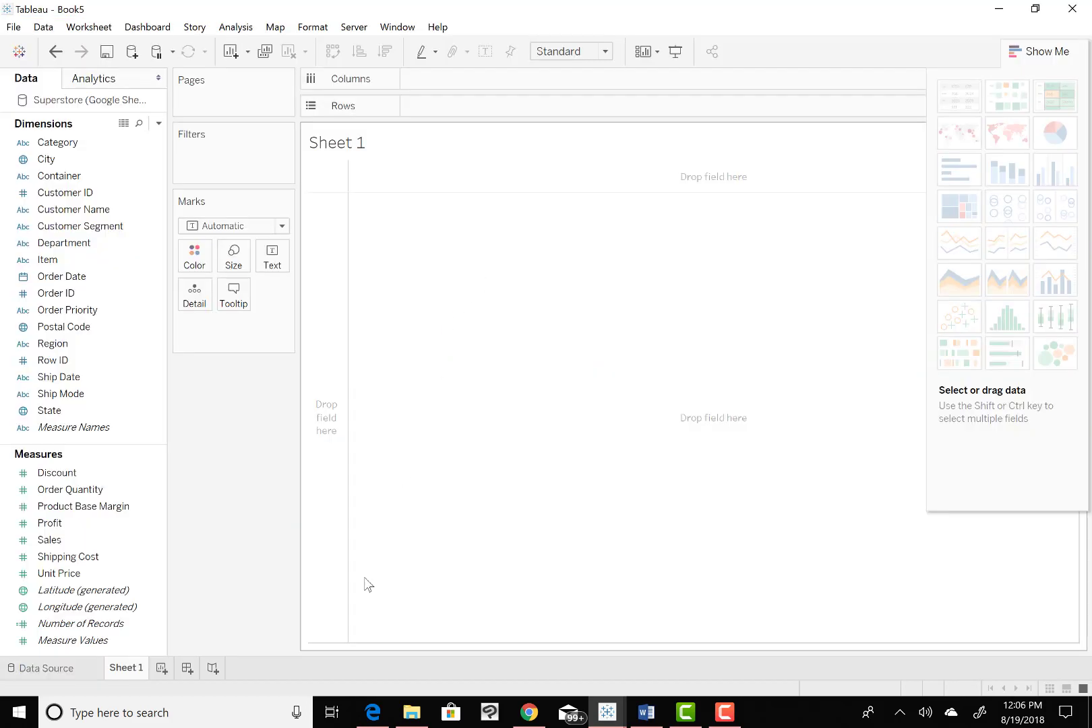
click(47, 668)
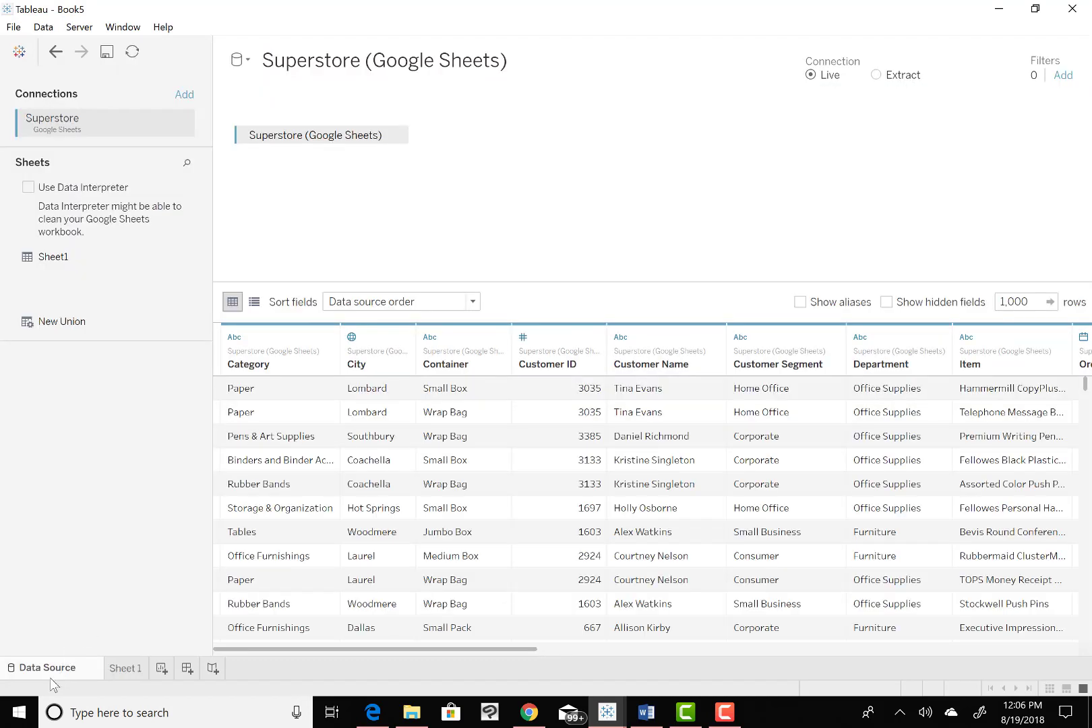
- Open the Sheet 1 worksheet and plot the State dimension as a map
click(131, 669)
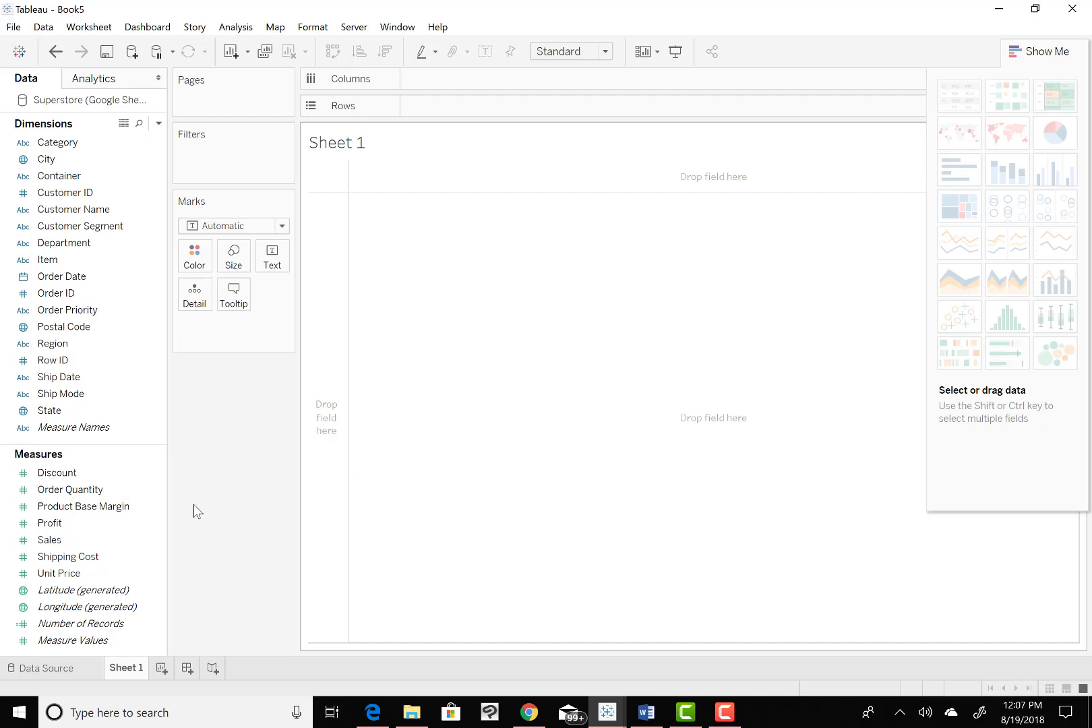
click(87, 526)
click(84, 411)
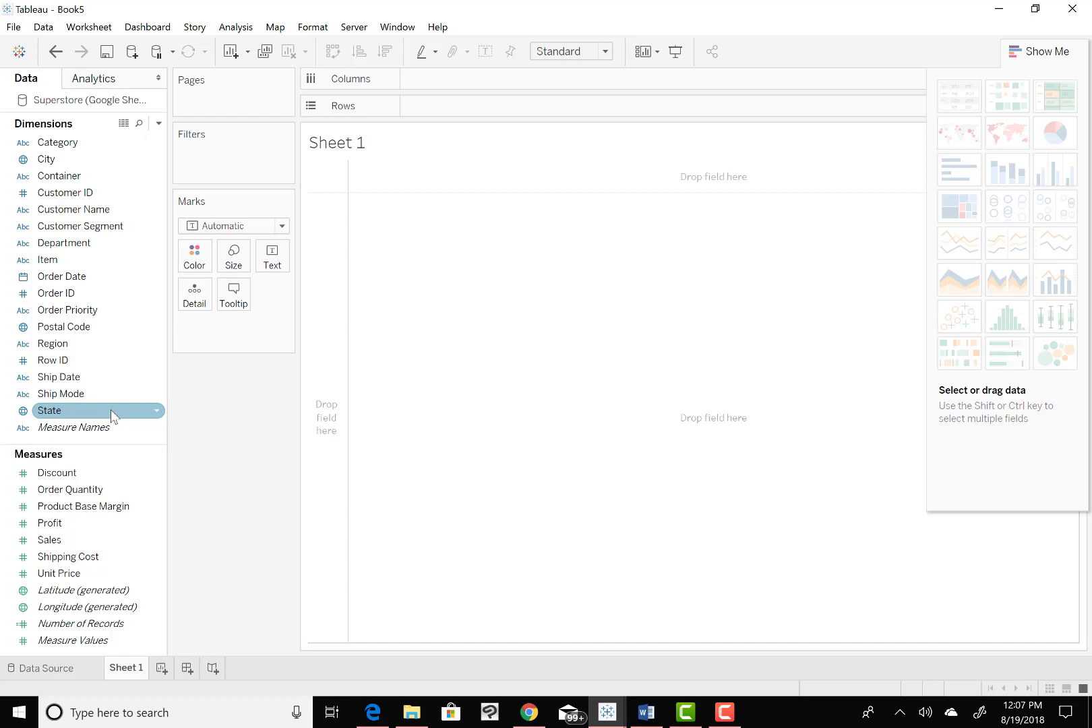
click(112, 413)
double_click(111, 412)
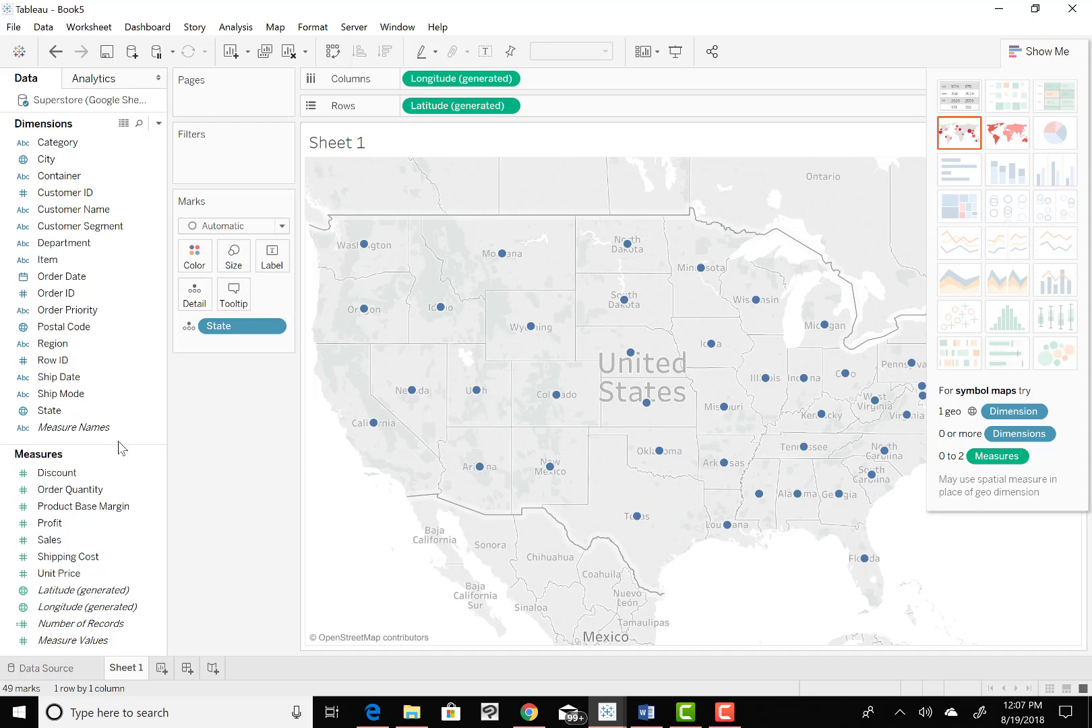
- Color the states on the map by Profit and label each state with its Profit
click(52, 522)
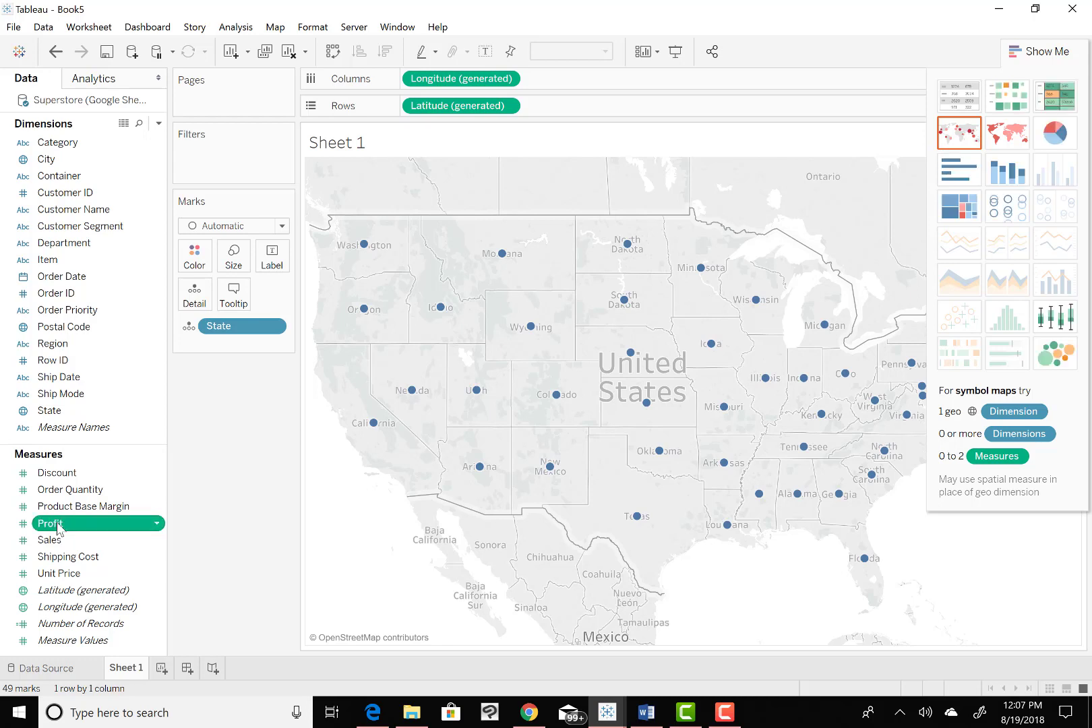
drag(58, 527, 194, 256)
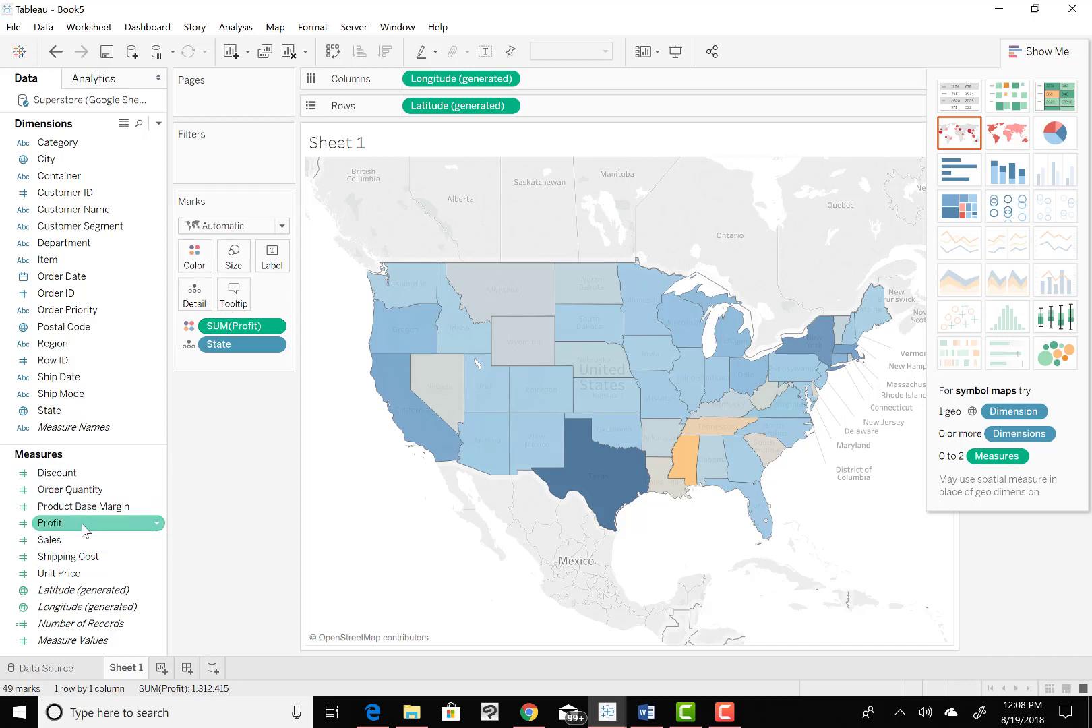
drag(84, 523, 276, 259)
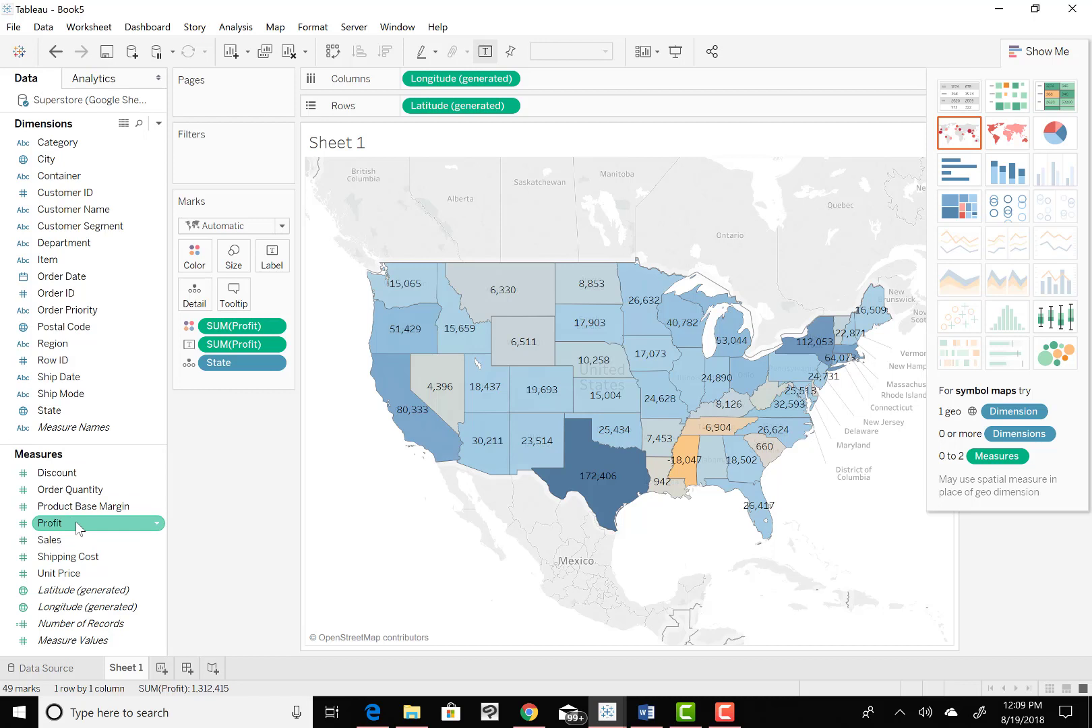
- Set the default number format of the Profit measure to Currency (Custom) with 0 decimal places
click(158, 524)
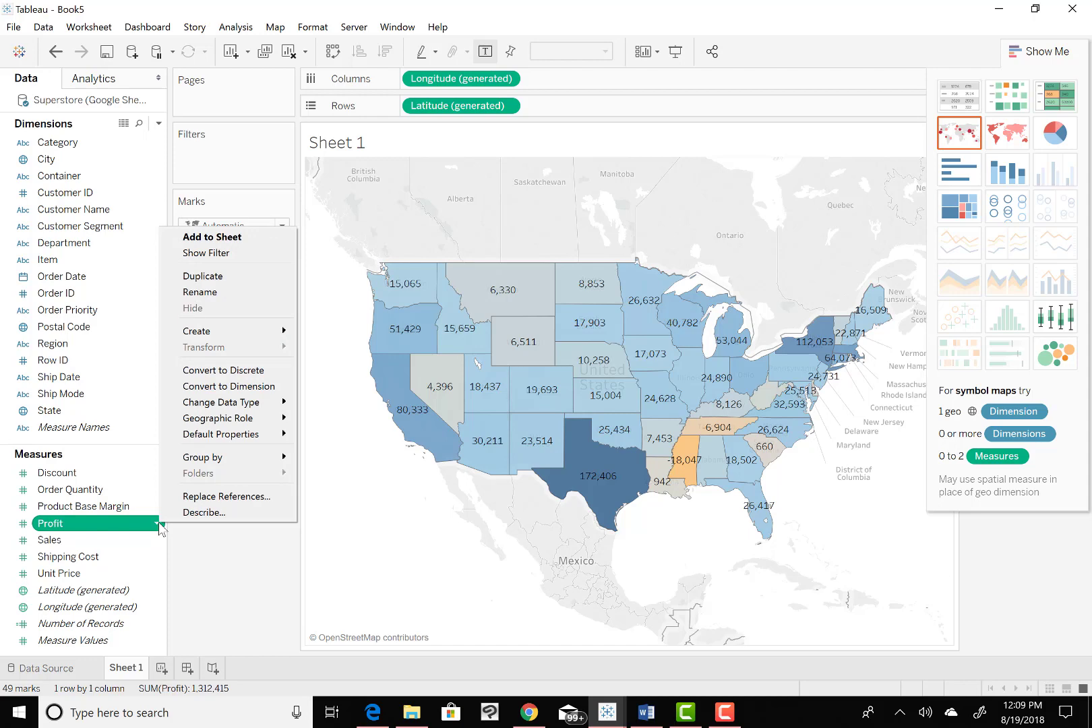
mouse_move(227, 440)
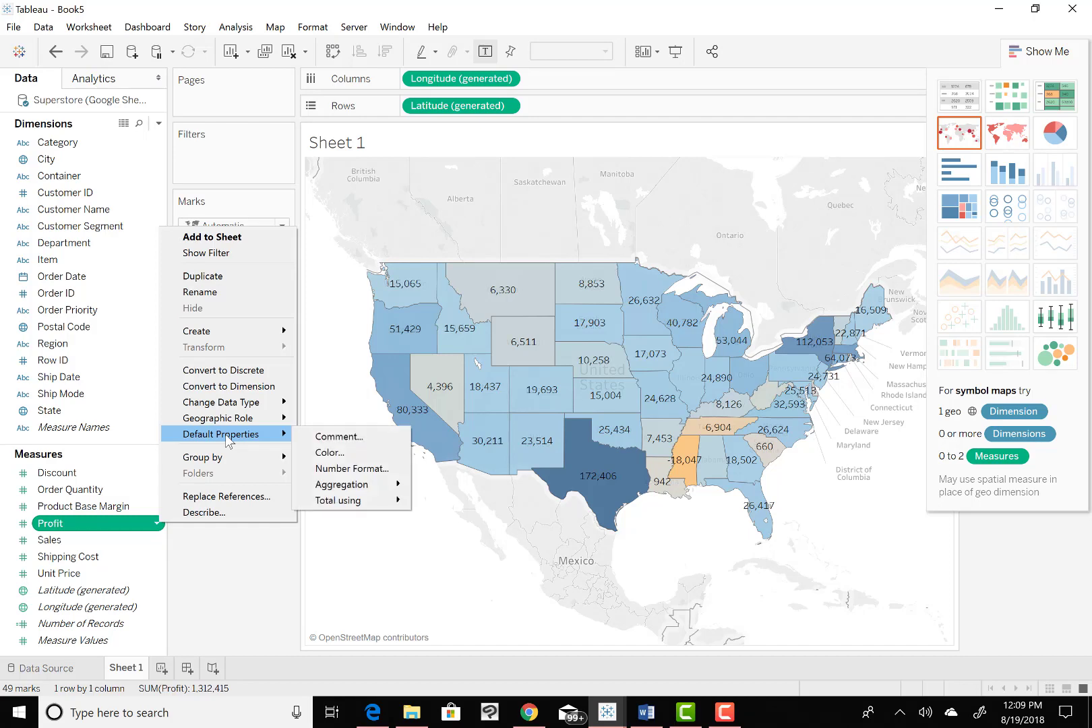
click(346, 470)
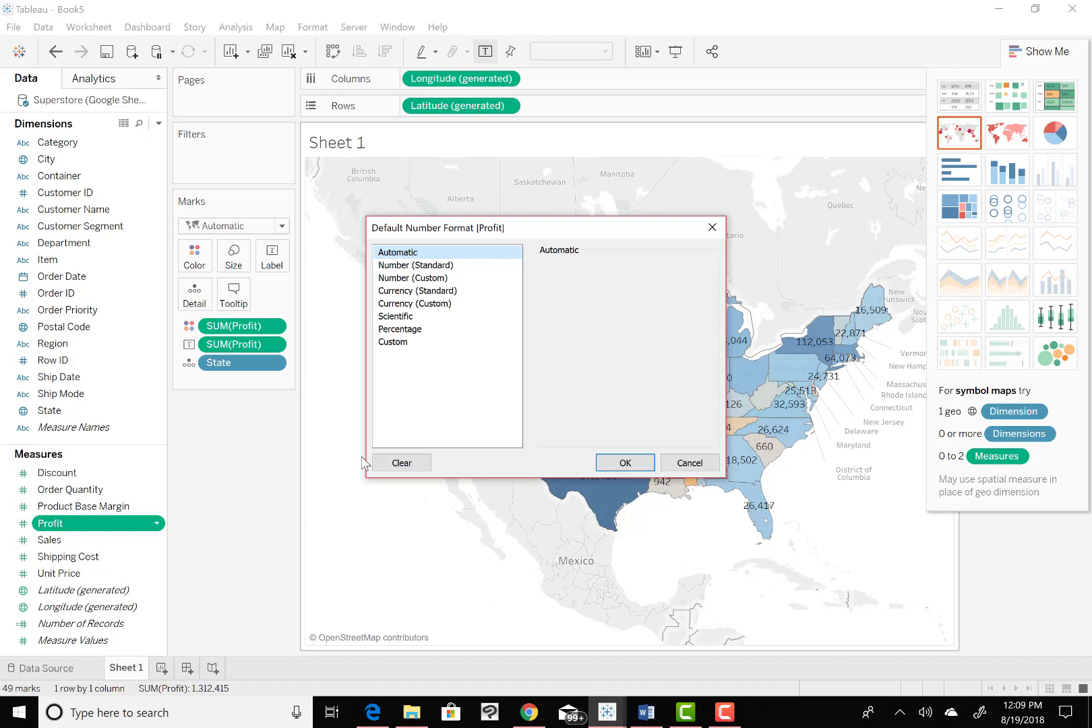
click(443, 304)
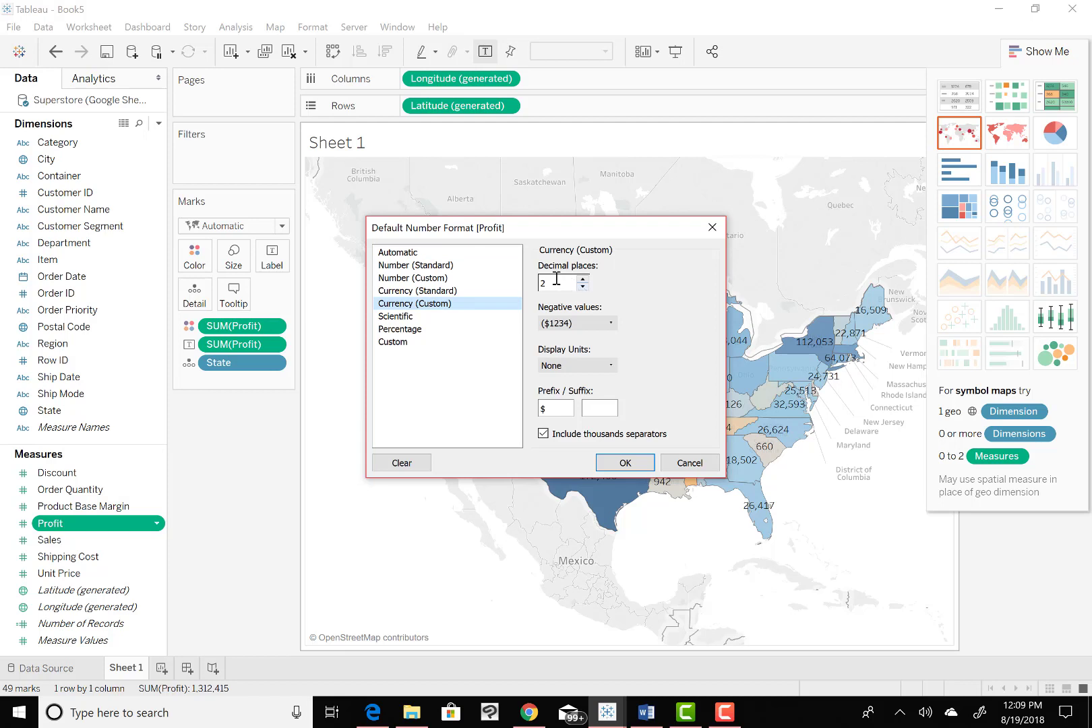
double_click(583, 287)
click(620, 463)
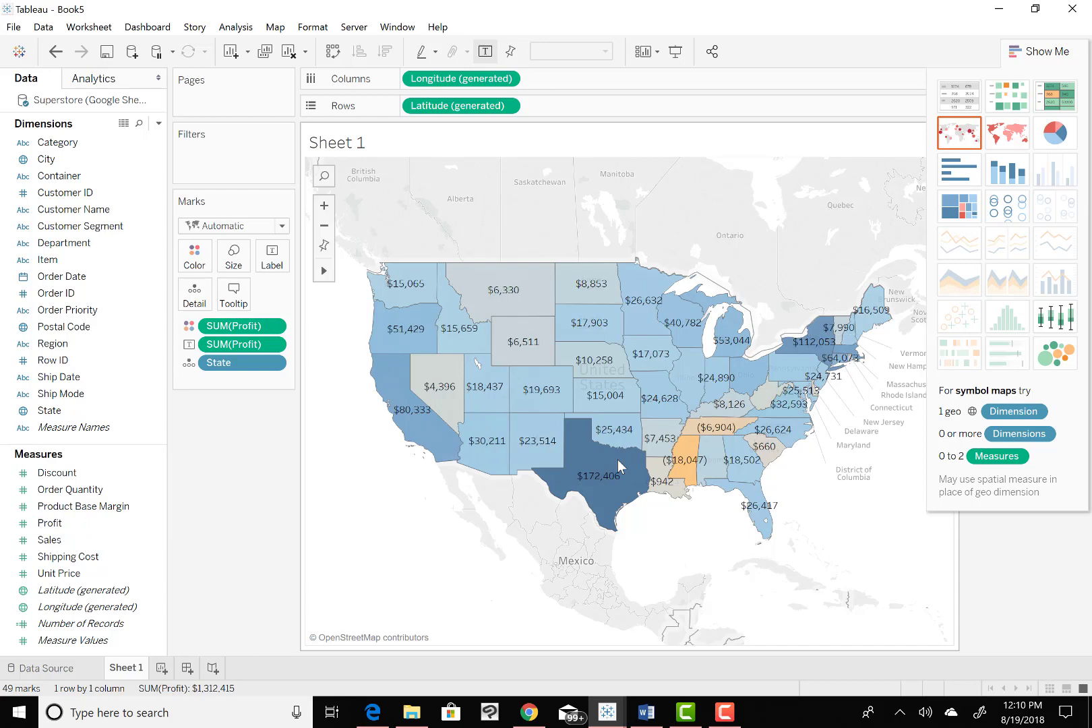
mouse_move(523, 351)
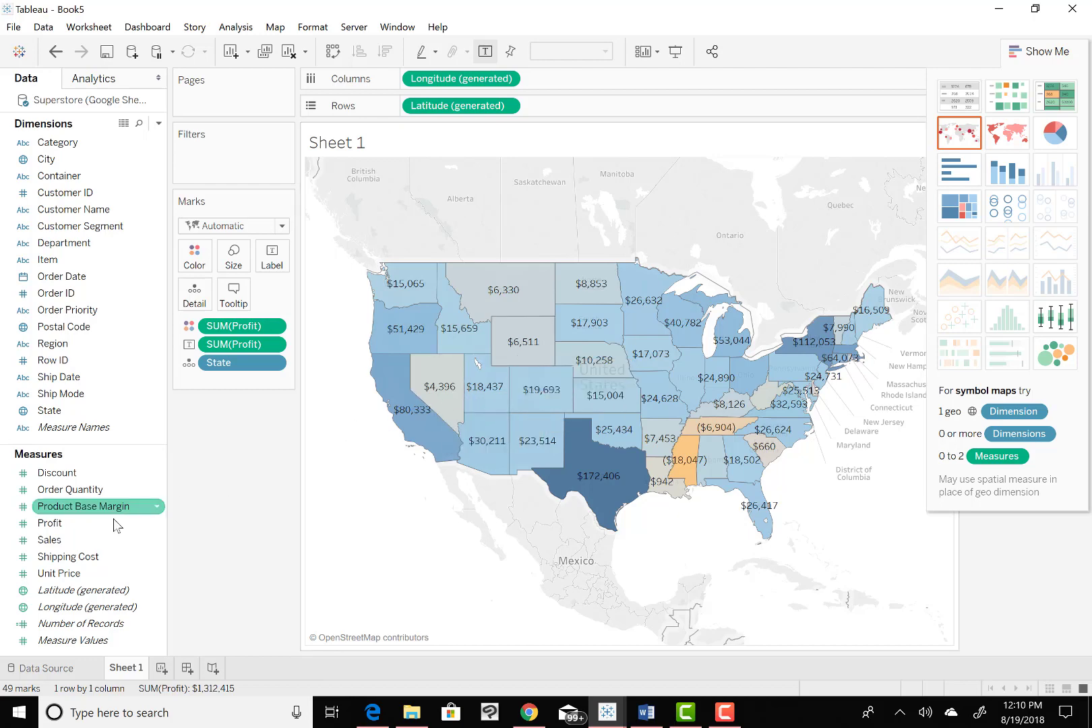
- Set the default color of the Profit measure to the Red-Green Diverging palette with stepped color in 5 steps
click(157, 523)
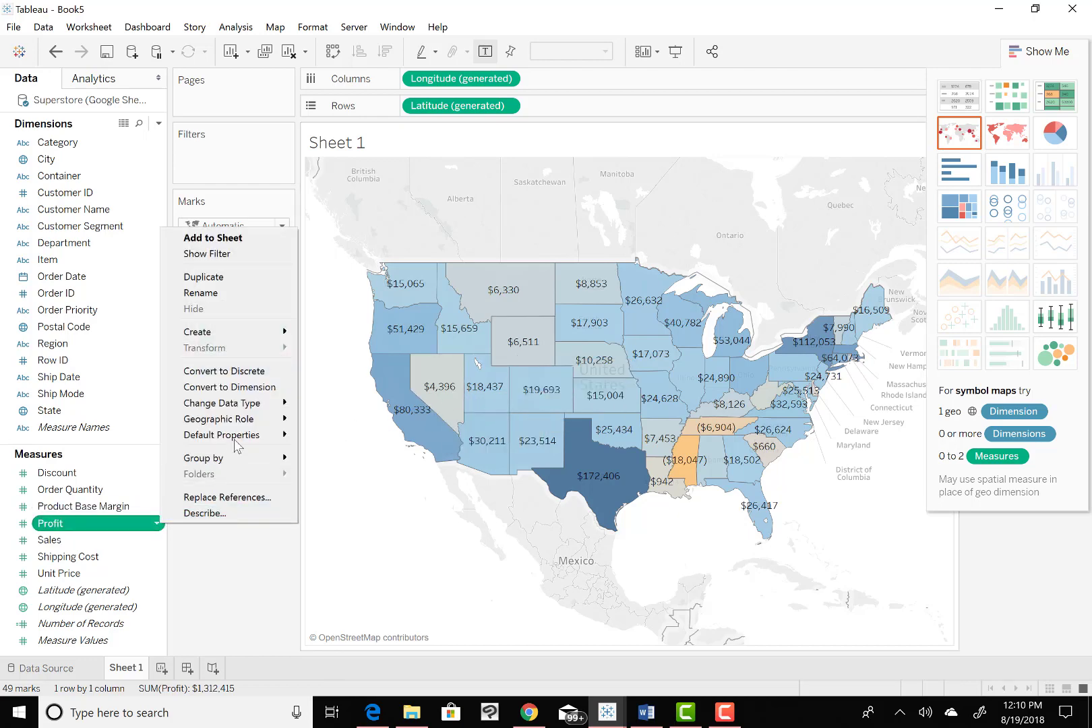
mouse_move(266, 439)
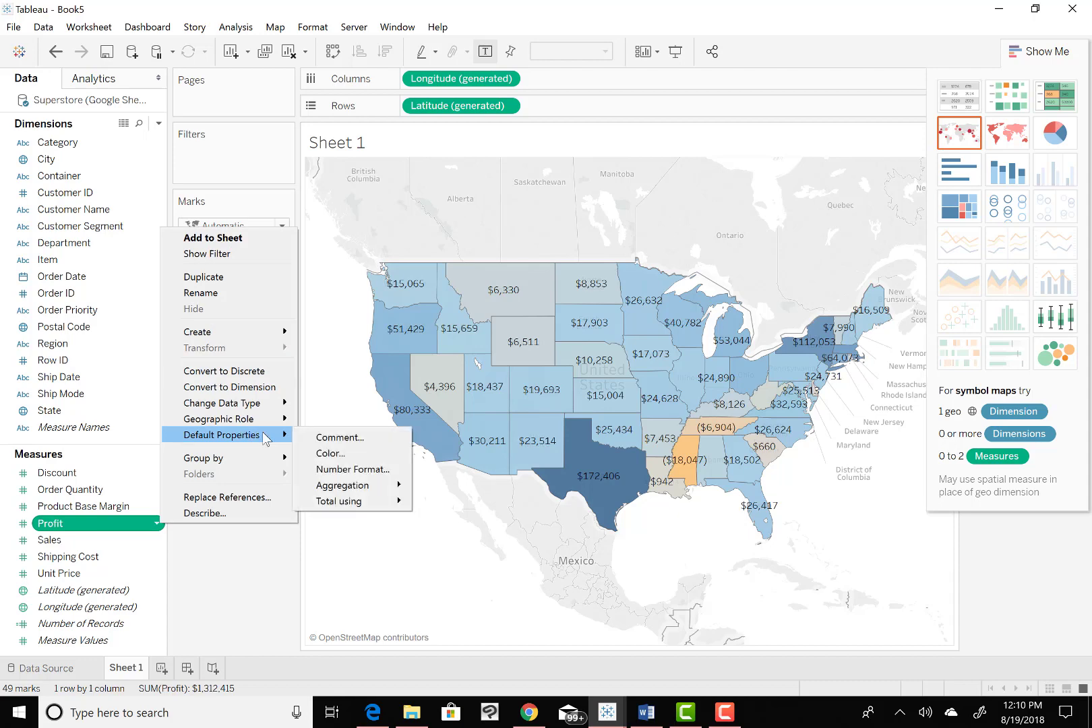
click(348, 453)
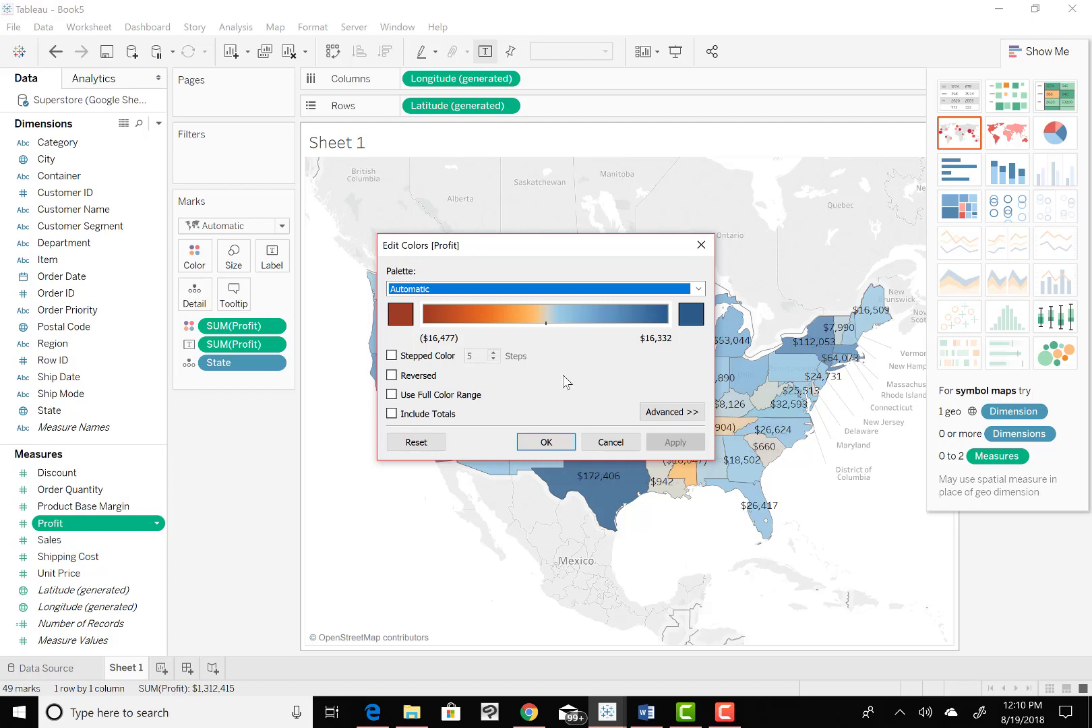
click(429, 290)
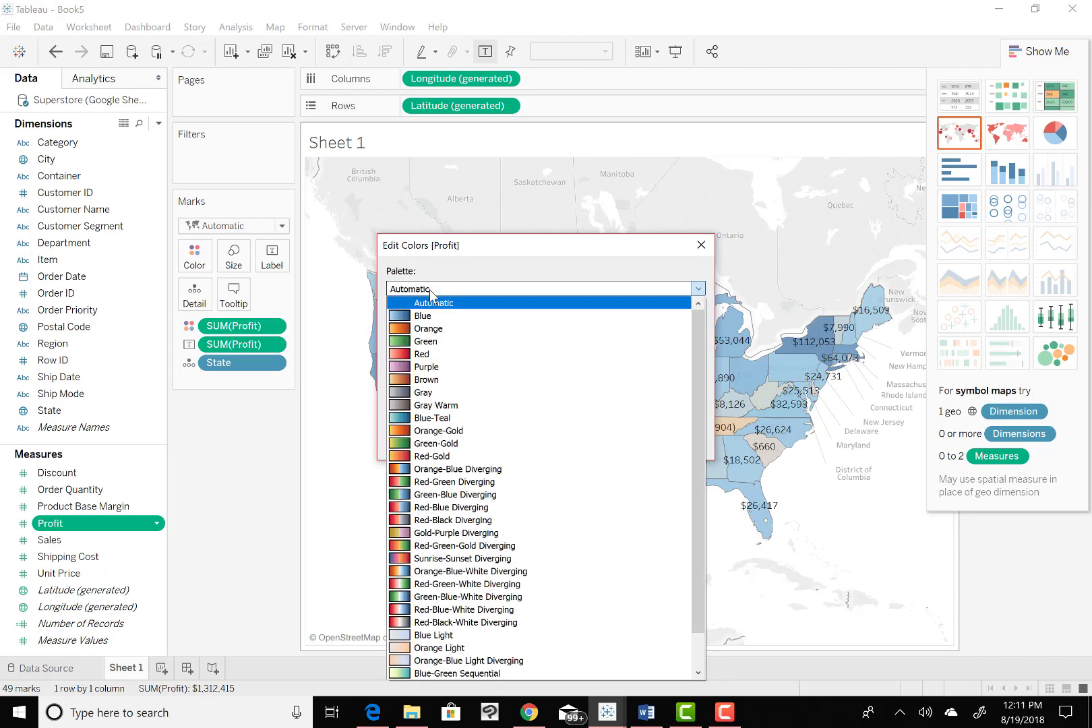
click(448, 483)
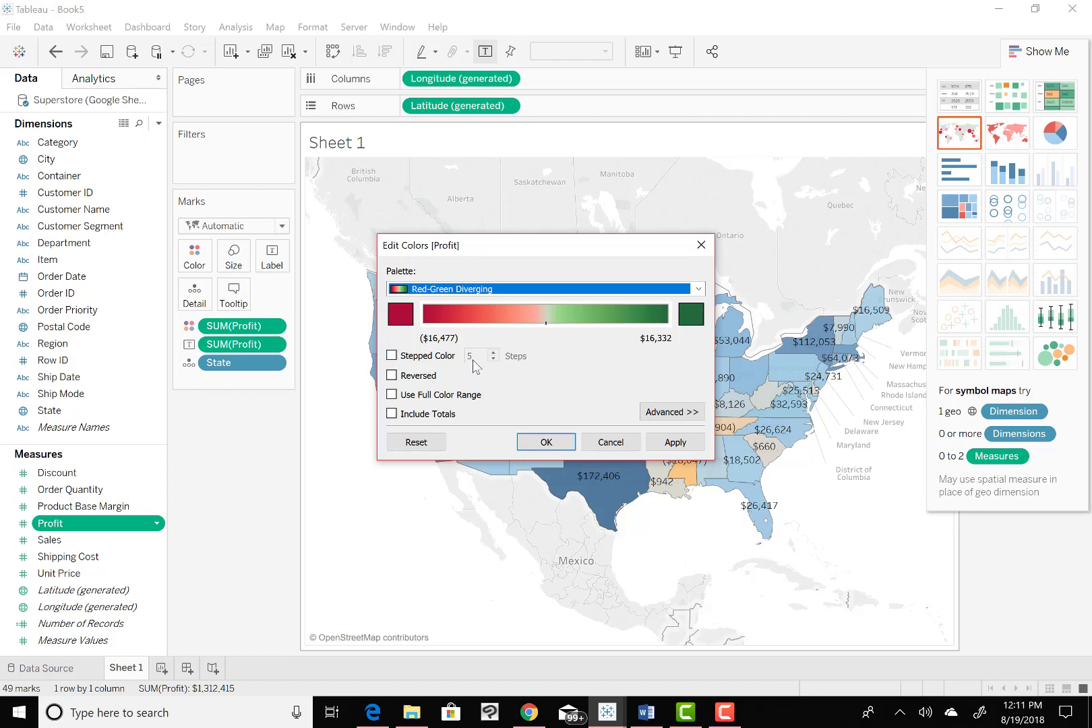
click(392, 356)
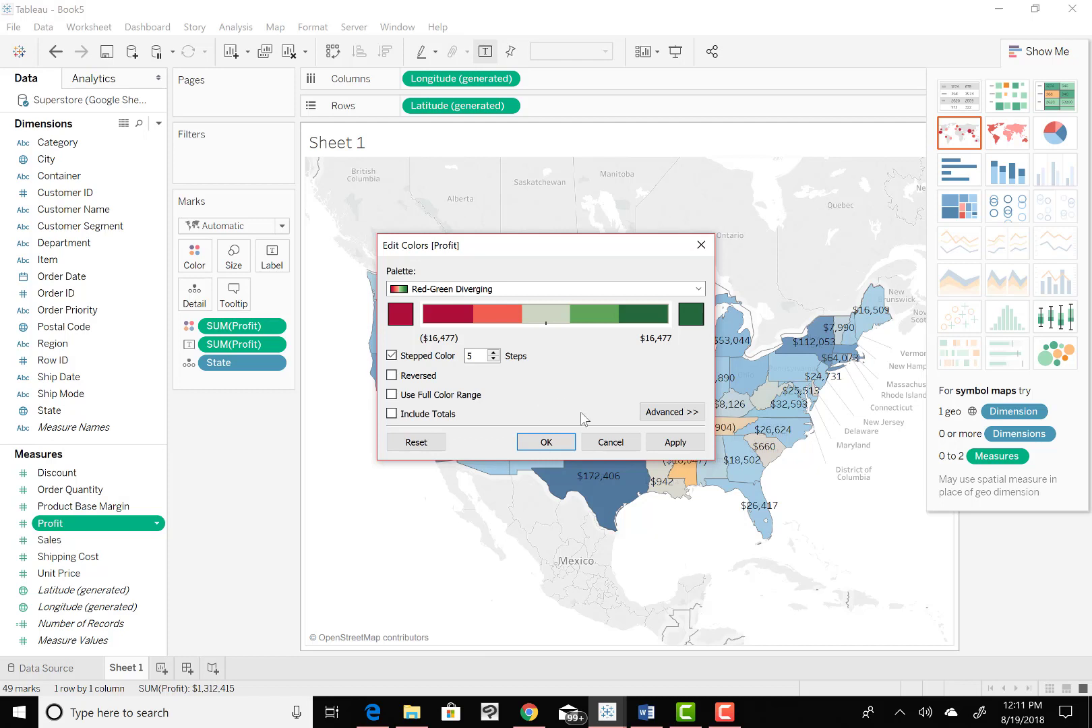
click(670, 442)
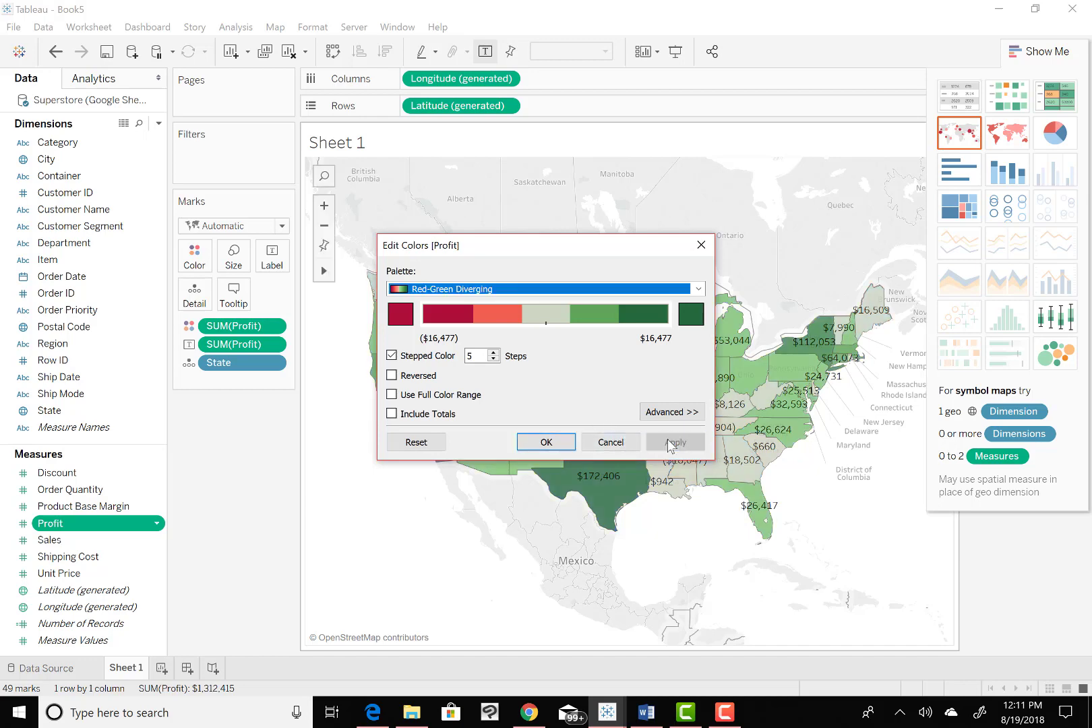
click(547, 443)
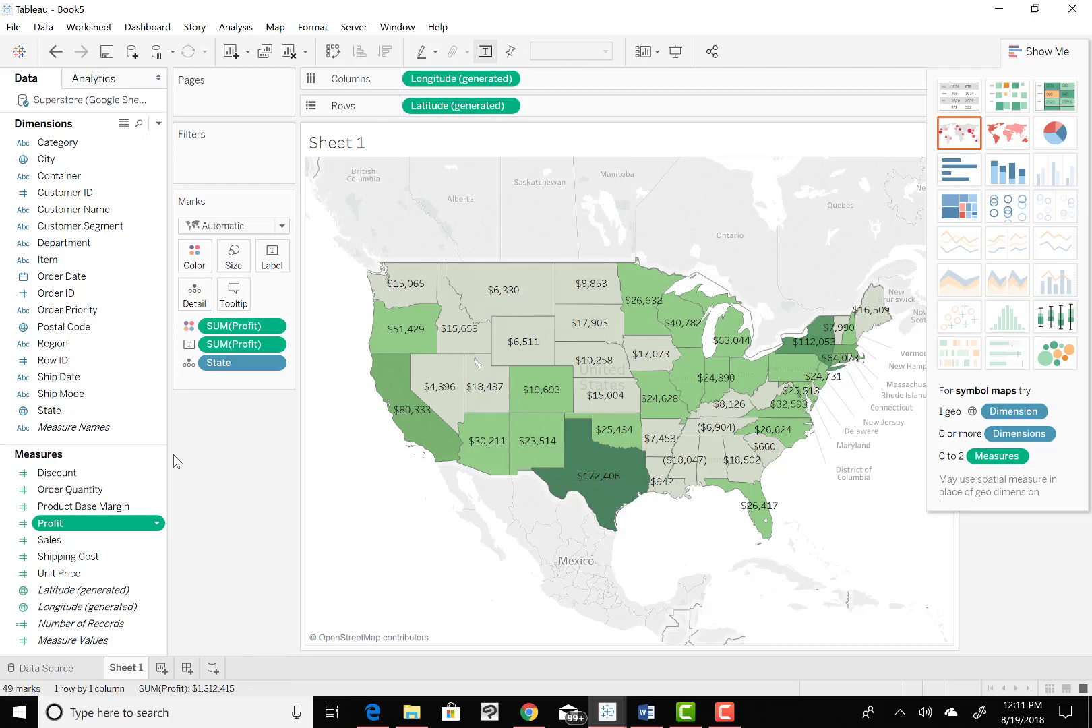
- Turn off stepped color in the default colors of the Profit measure and apply the continuous palette to the map
click(158, 524)
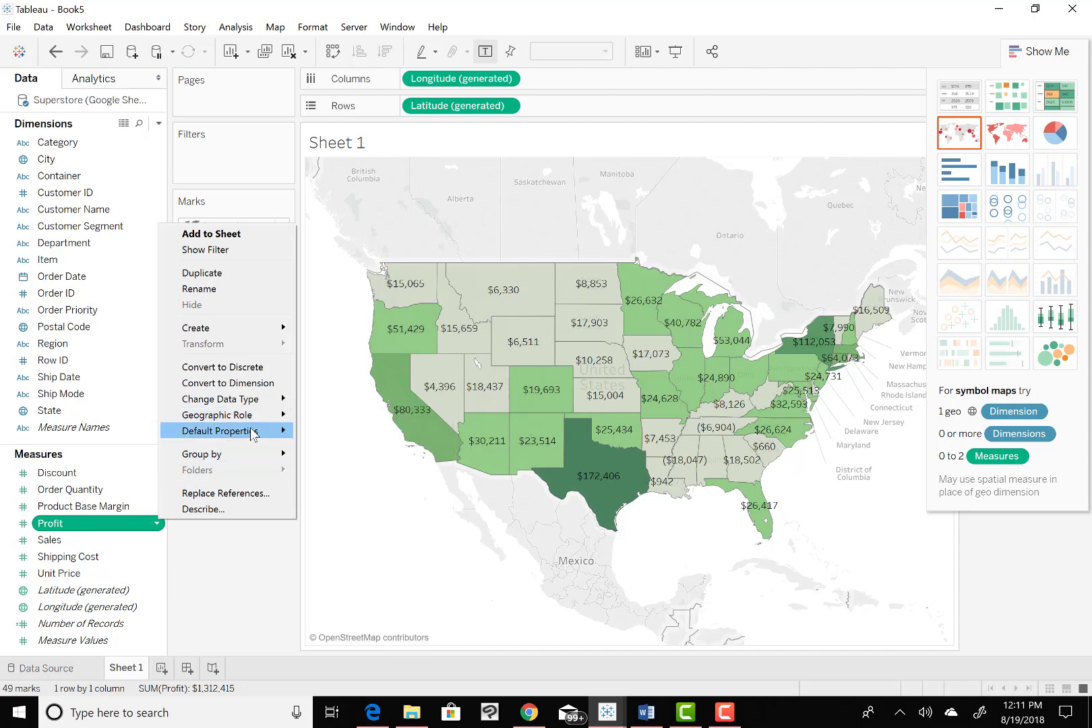
mouse_move(250, 428)
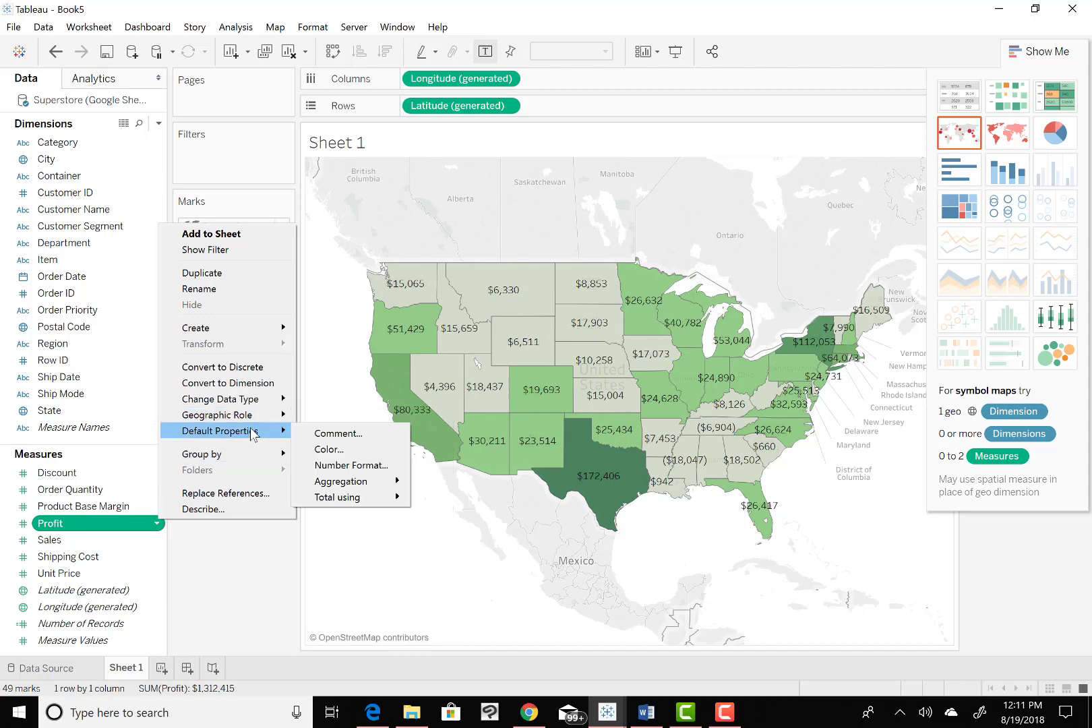
click(319, 450)
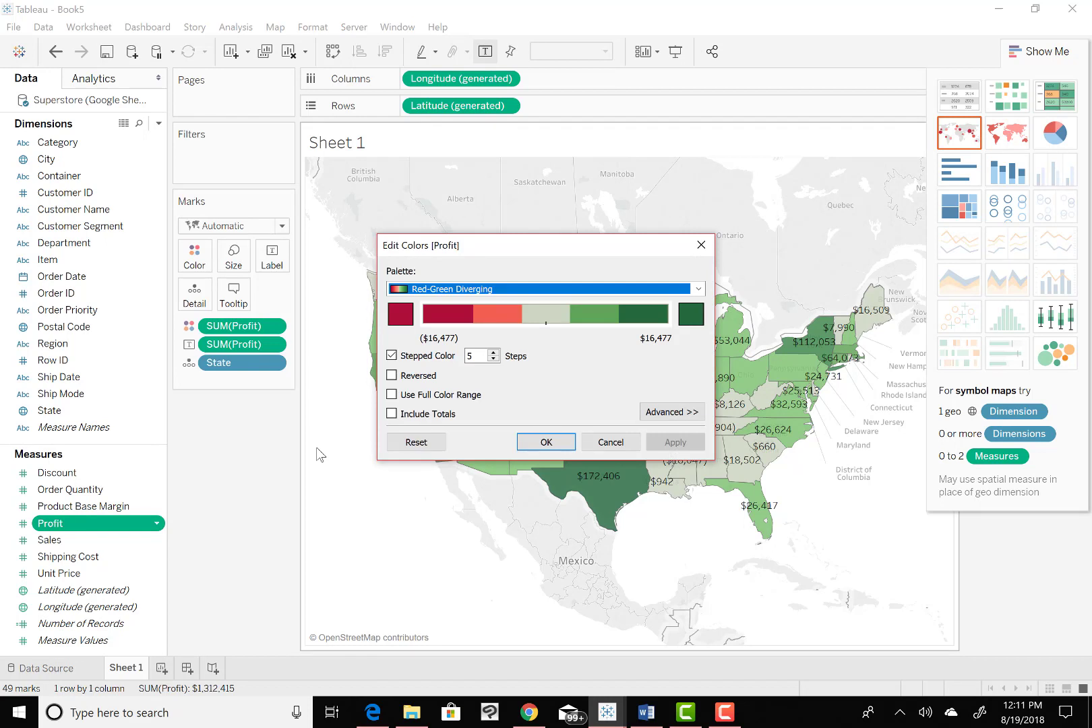
click(392, 356)
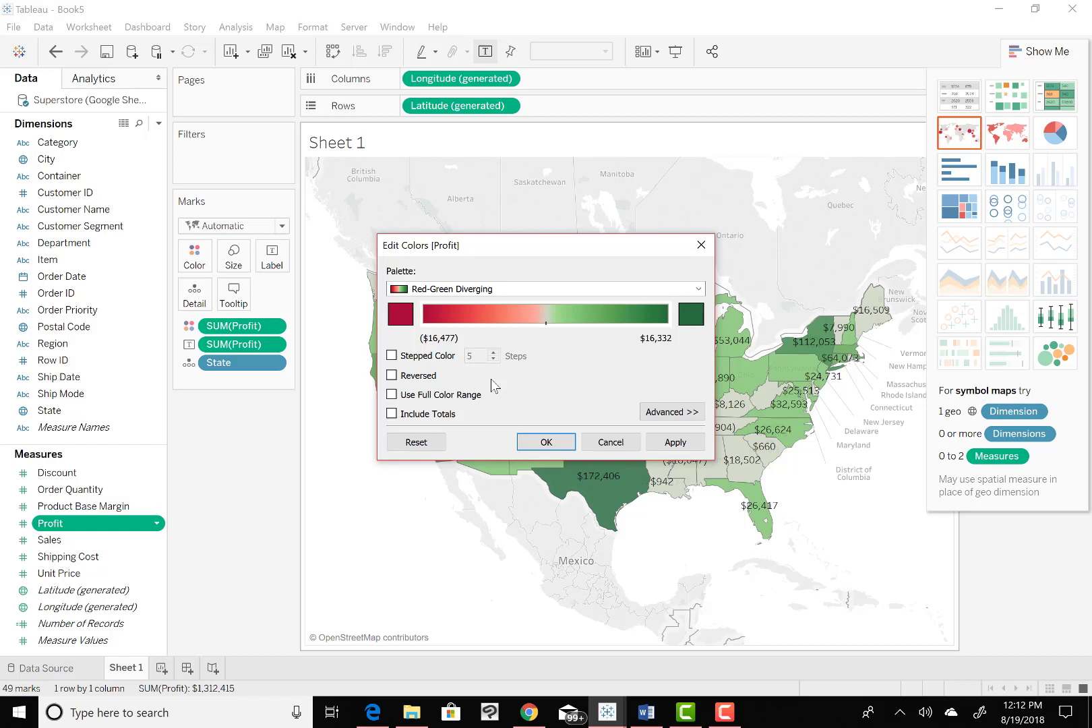
click(667, 445)
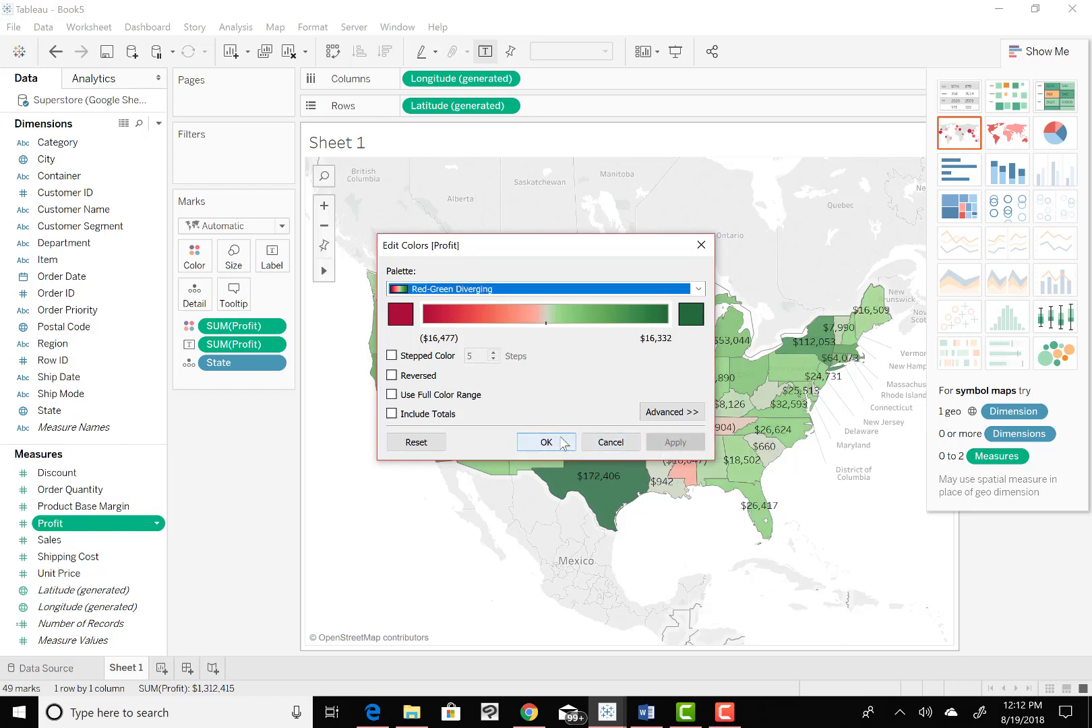
click(564, 443)
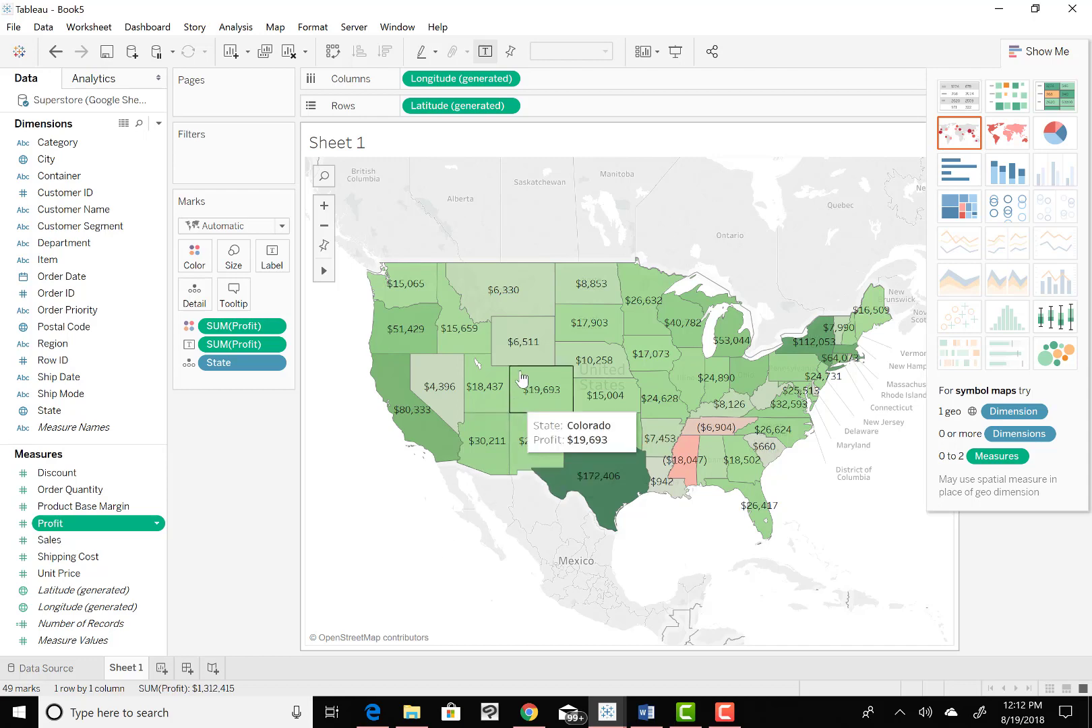
mouse_move(528, 355)
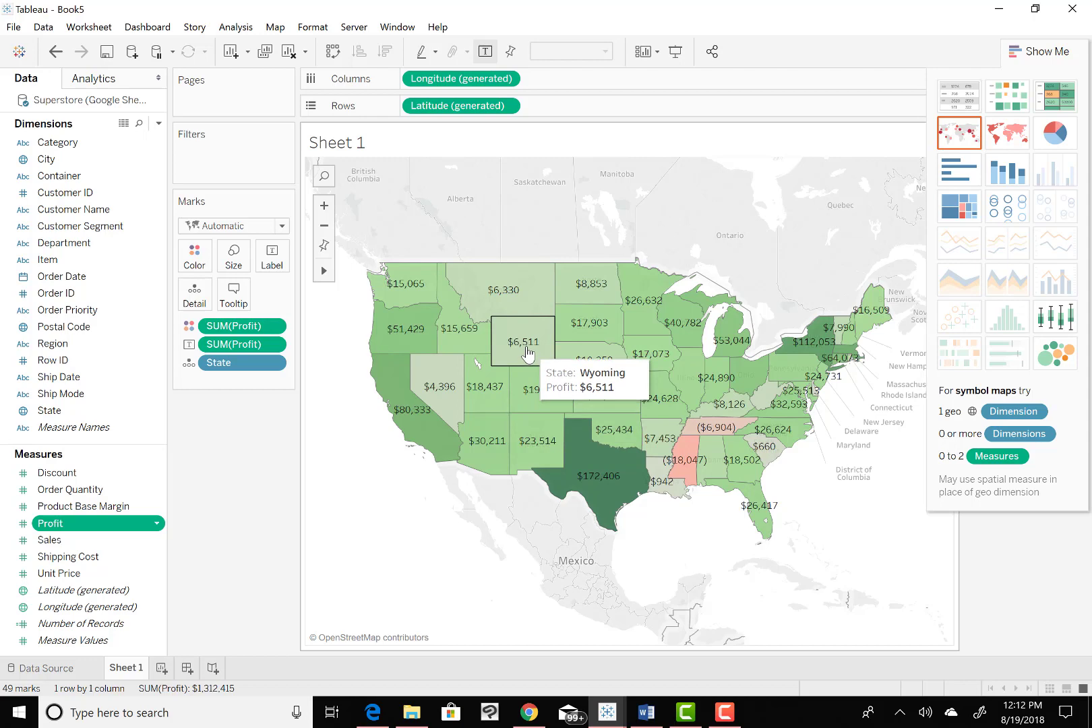